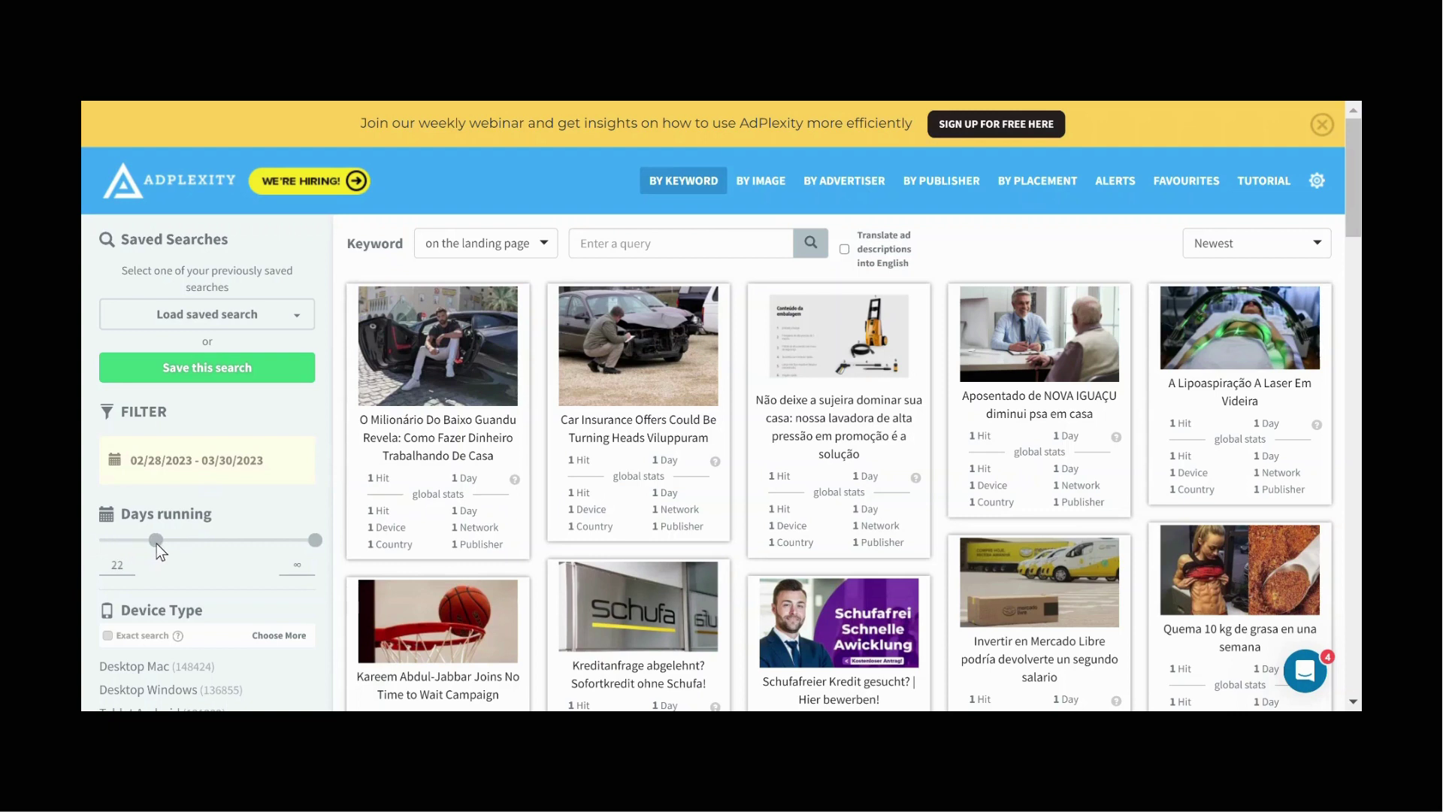
# - Filter the ads to RevContent only, with at least 21 days running
pyautogui.moveTo(157, 543); pyautogui.dragTo(152, 542)
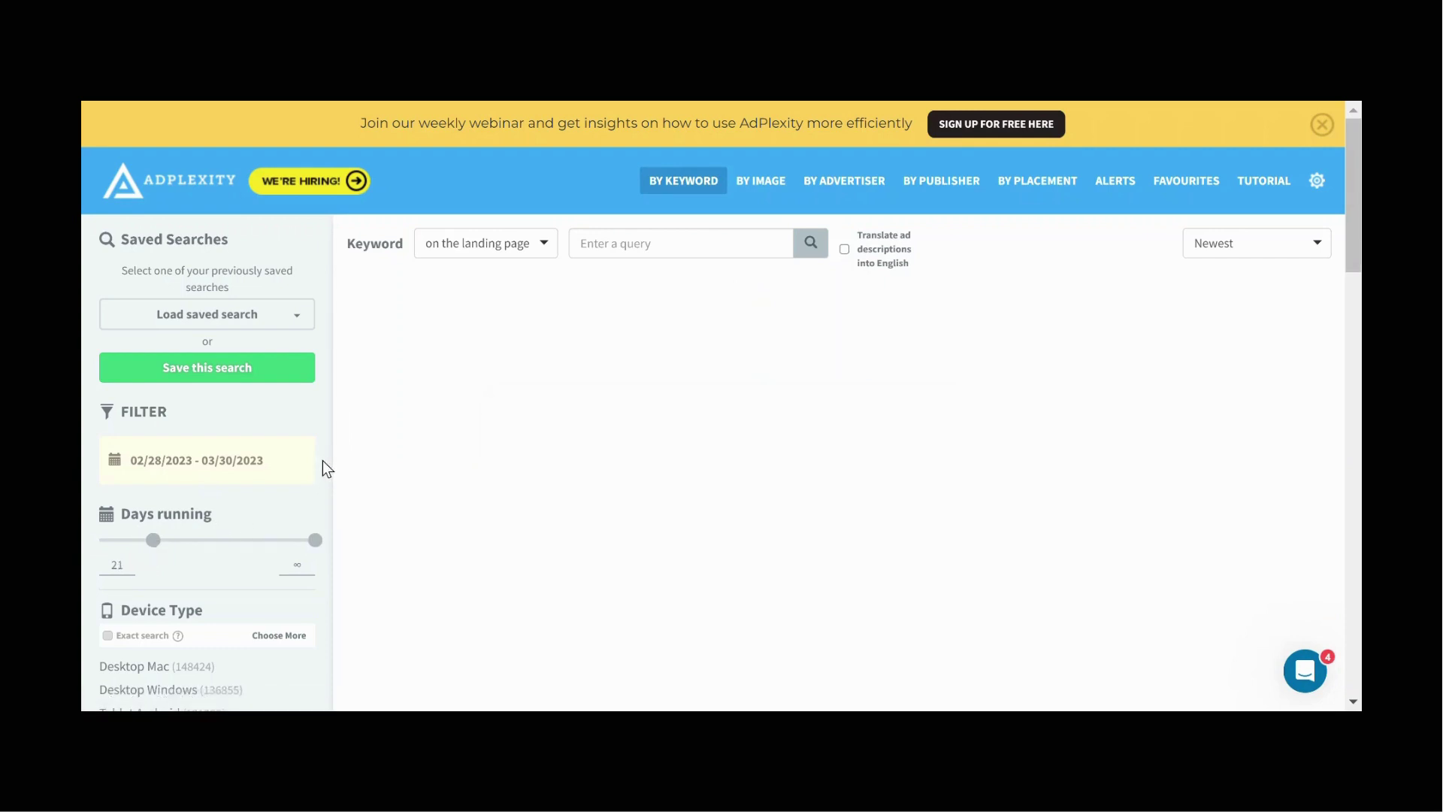
pyautogui.scroll(-2, 325, 461)
pyautogui.scroll(-5, 323, 462)
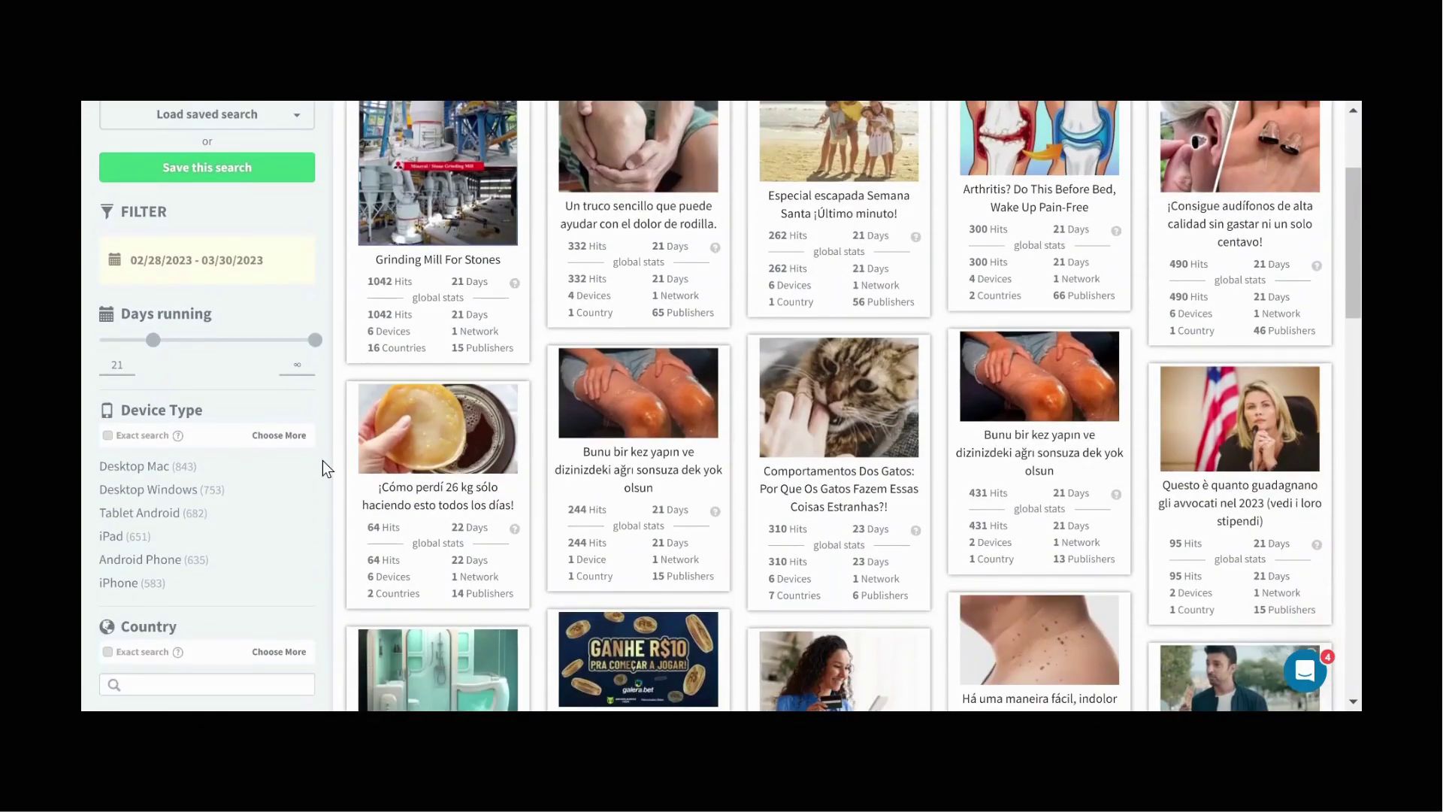
pyautogui.scroll(-5, 323, 460)
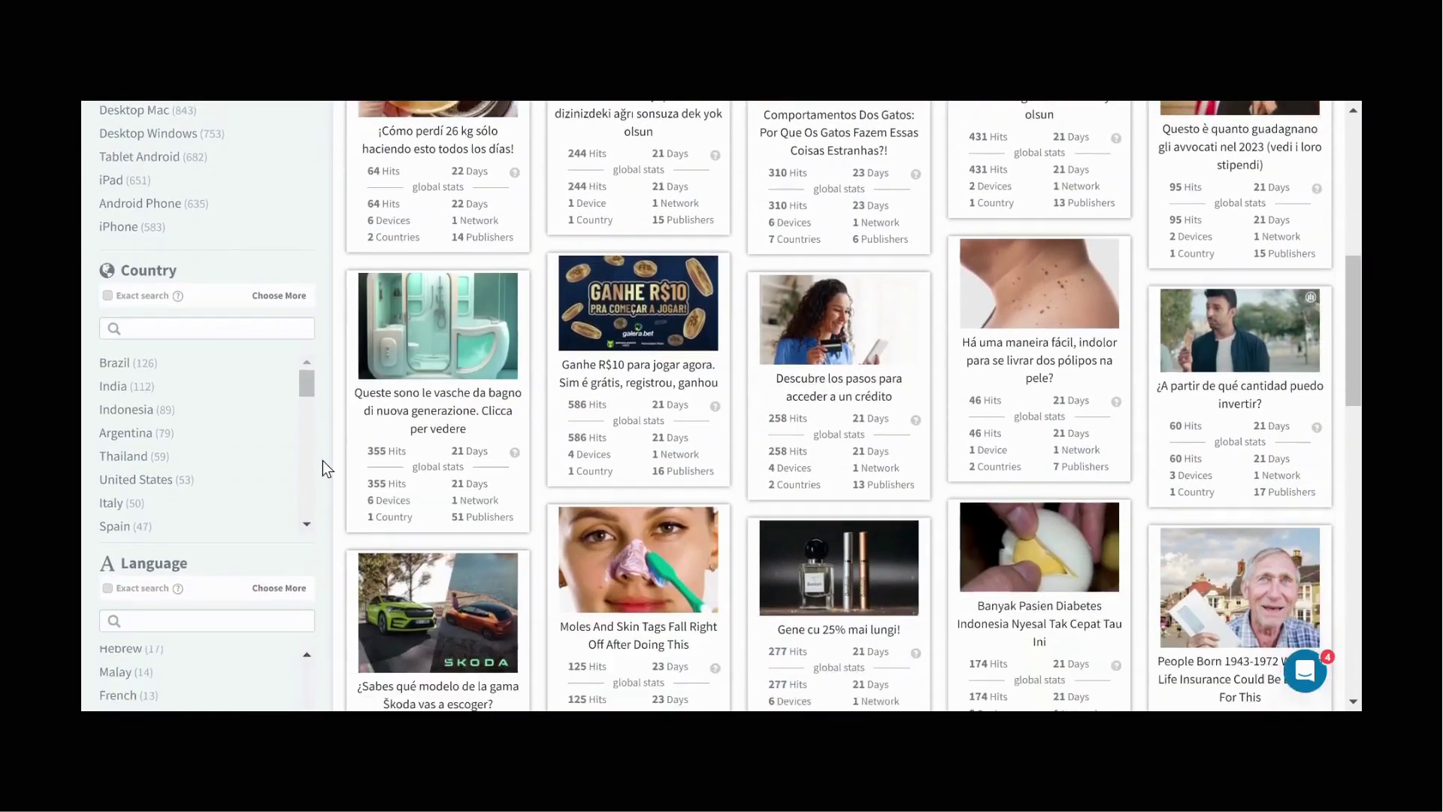
pyautogui.scroll(-5, 323, 460)
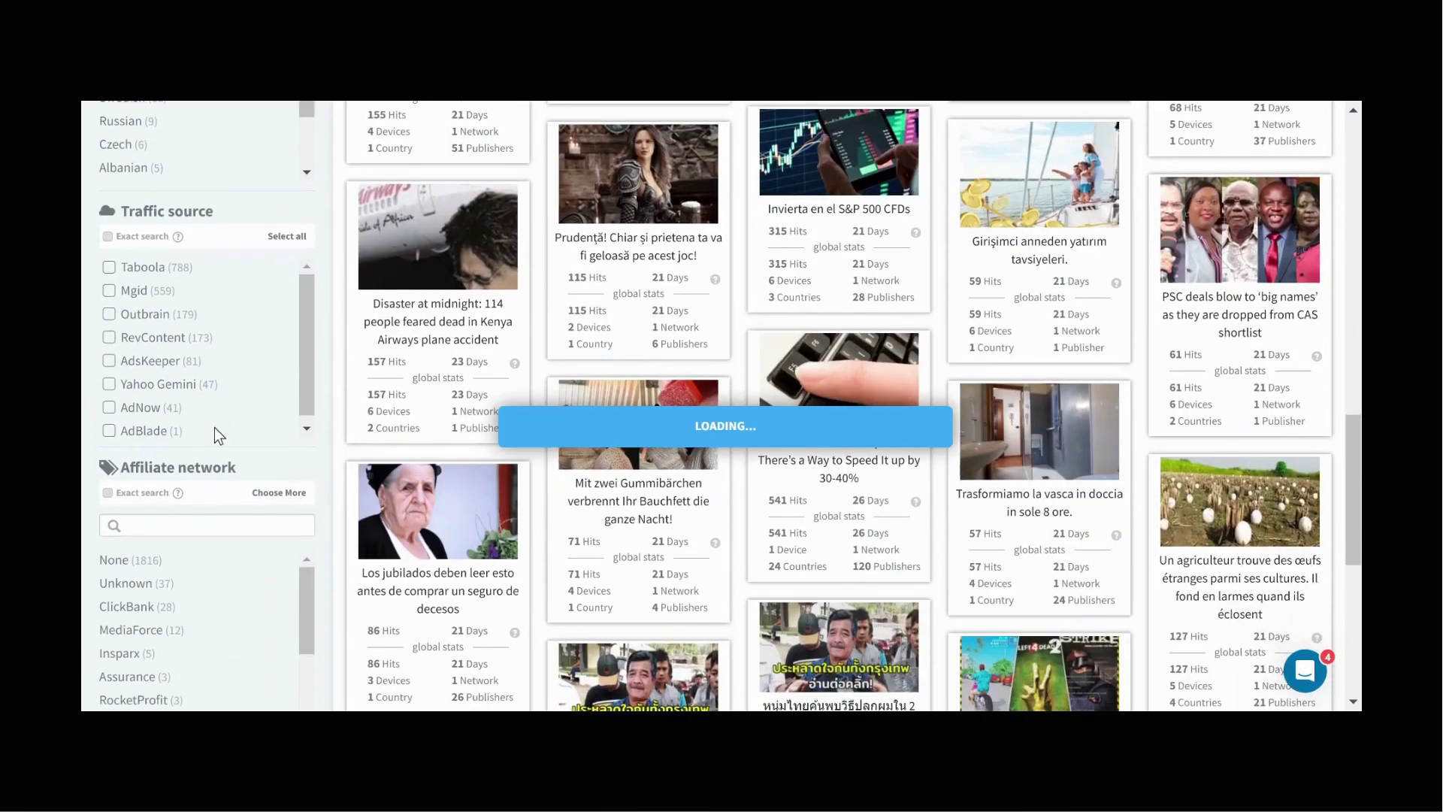
pyautogui.click(148, 345)
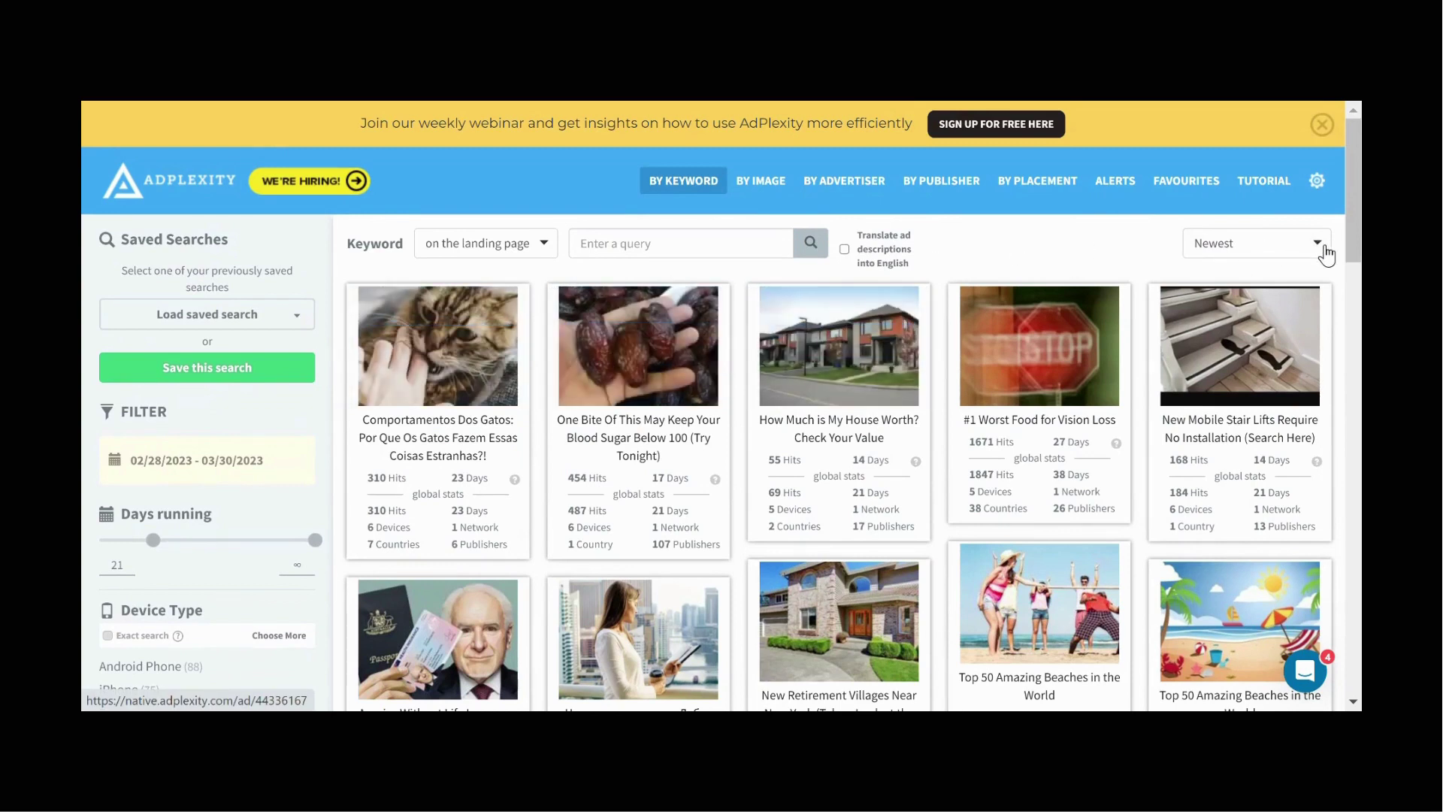
# - Sort the results by 'Received most traffic'
pyautogui.click(1325, 244)
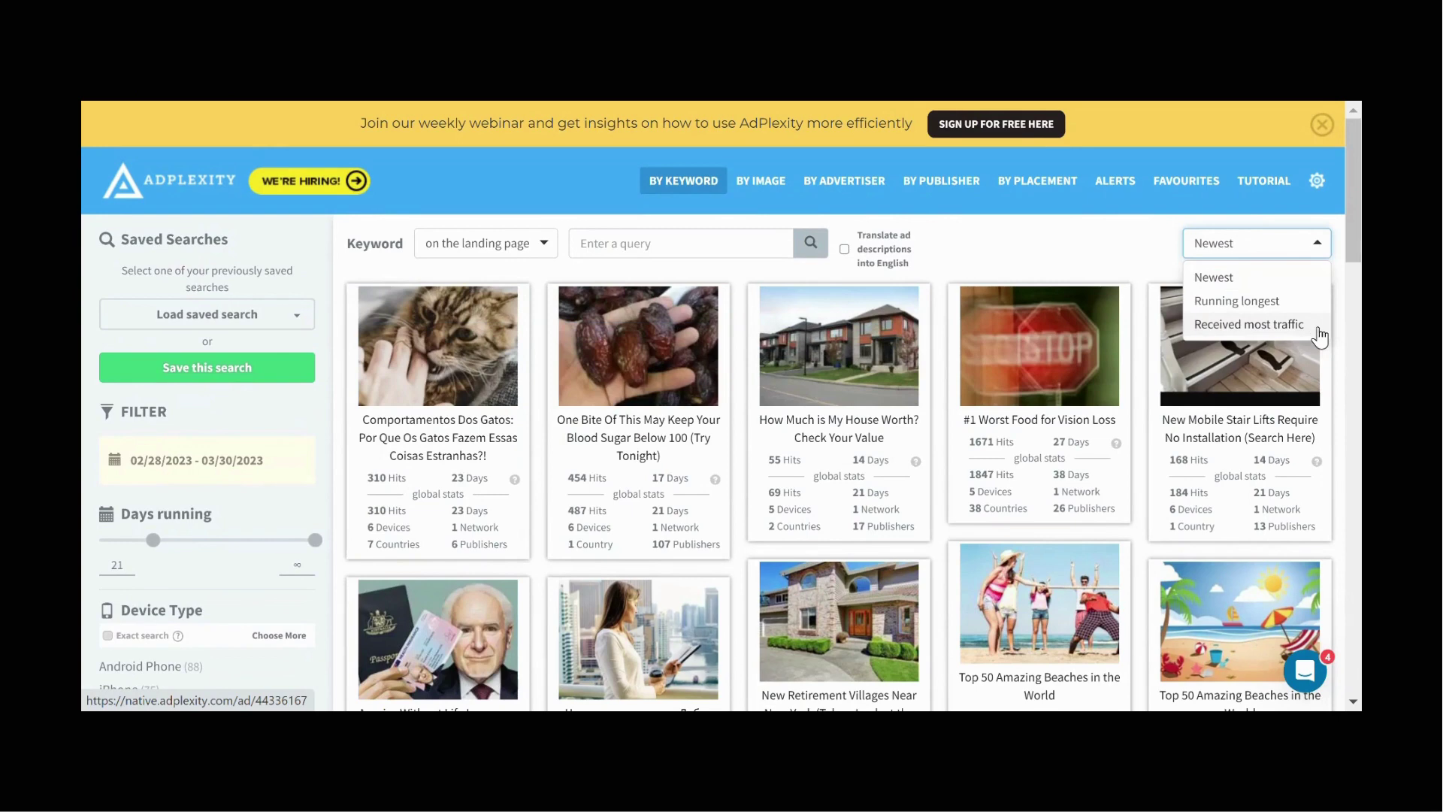
pyautogui.click(1316, 325)
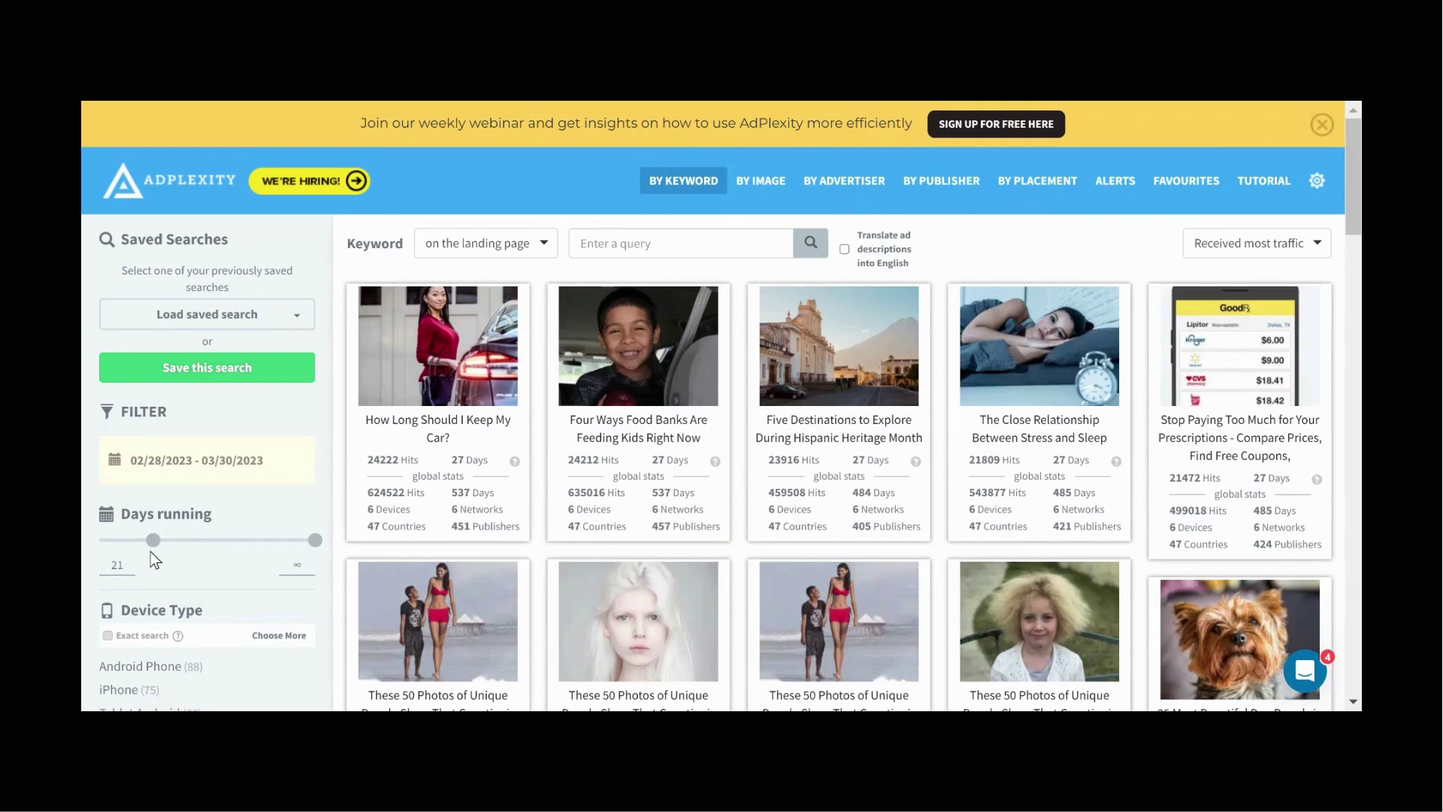
pyautogui.moveTo(1002, 300)
# - Find the 522-hit 'Ears Ringing?' tinnitus ad in the results grid and open it
pyautogui.scroll(-3, 1139, 256)
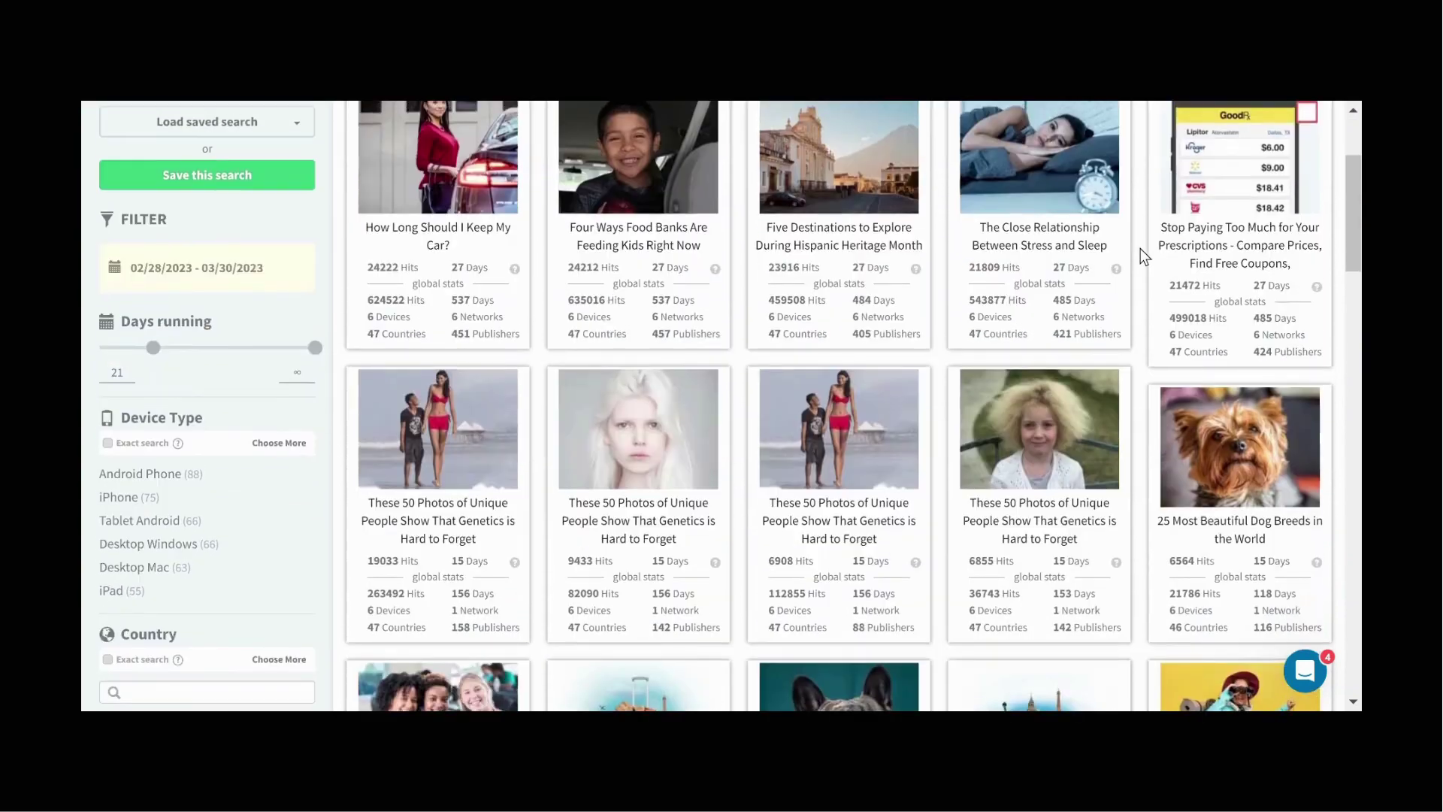
pyautogui.scroll(-5, 1140, 248)
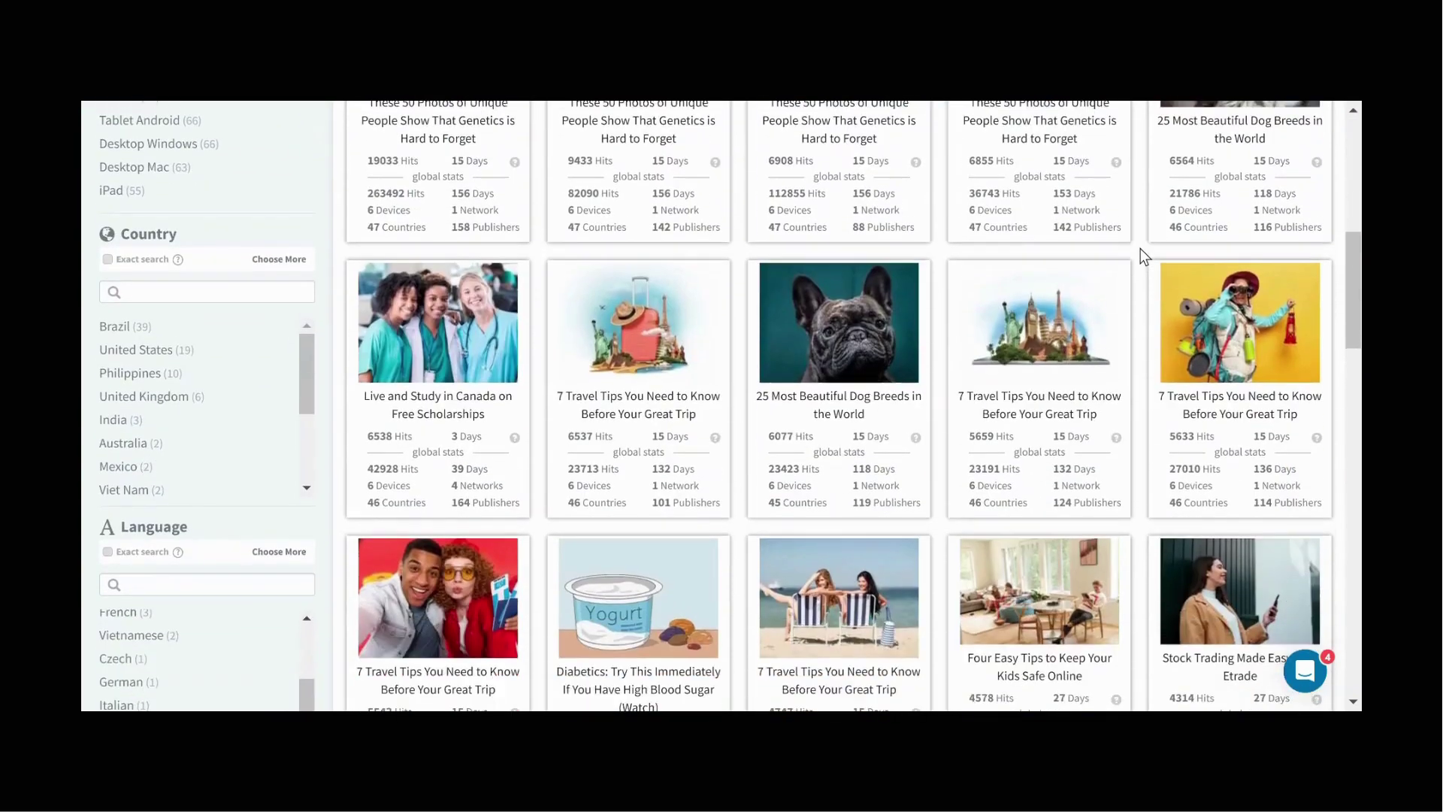
pyautogui.scroll(-4, 1139, 248)
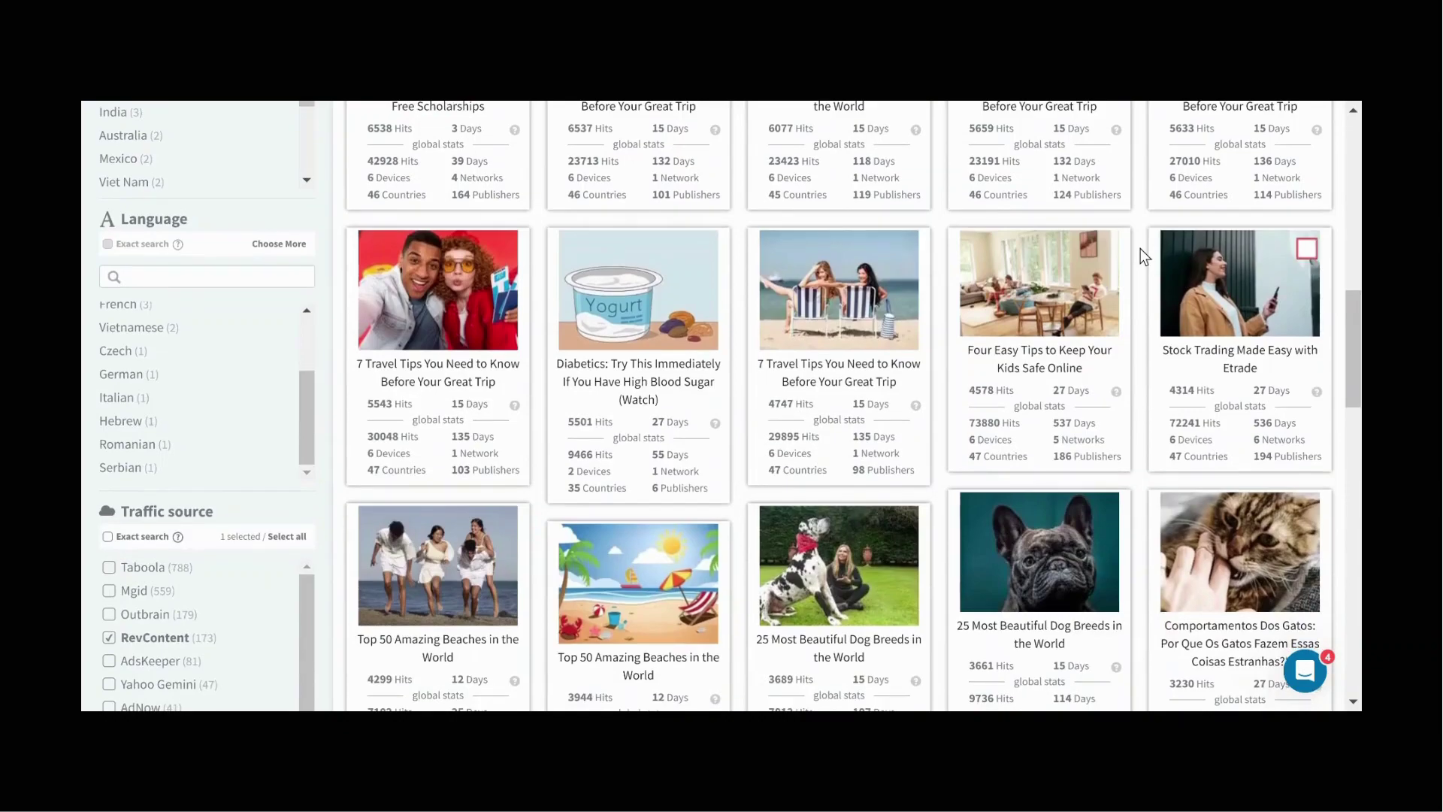
pyautogui.scroll(-5, 1142, 257)
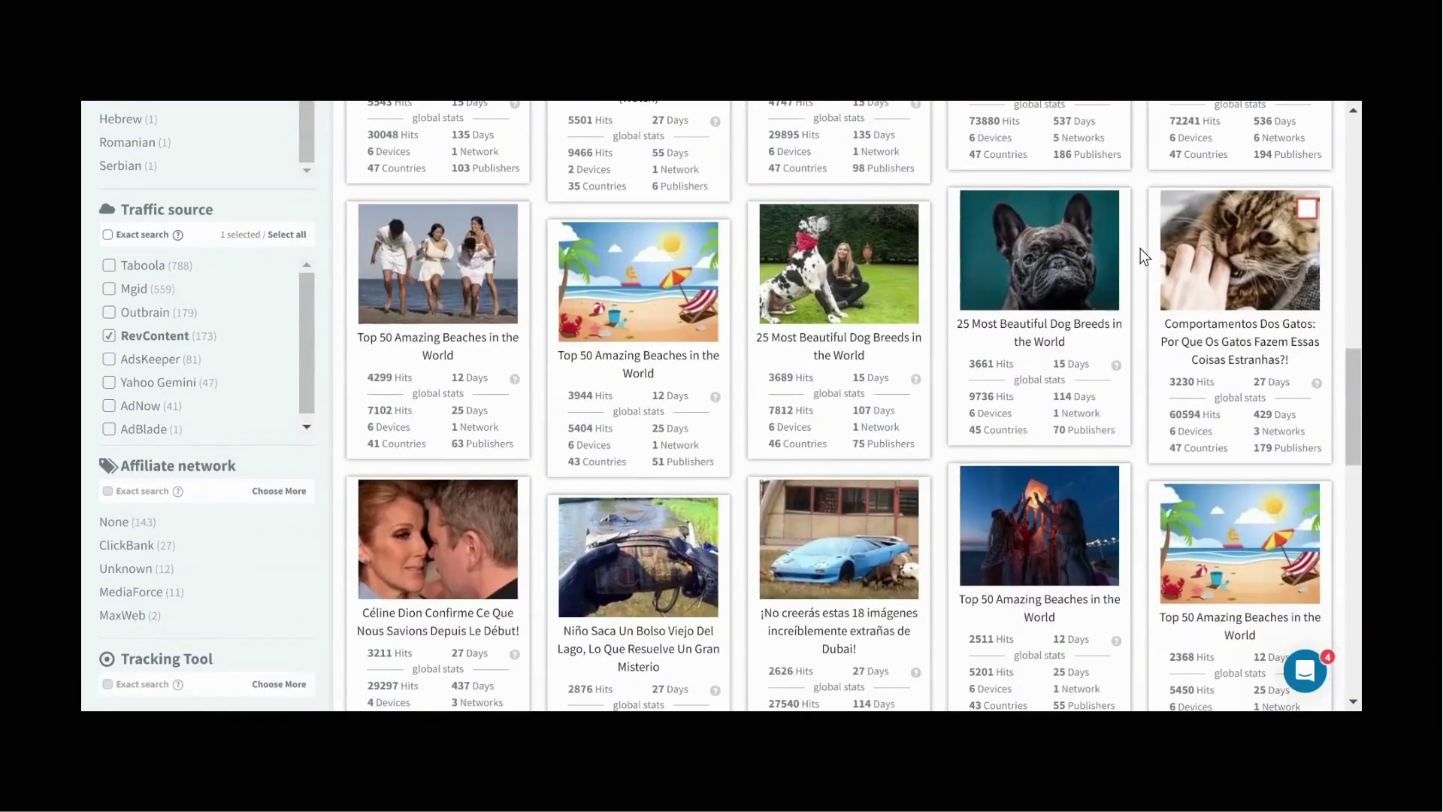
pyautogui.scroll(-4, 1142, 258)
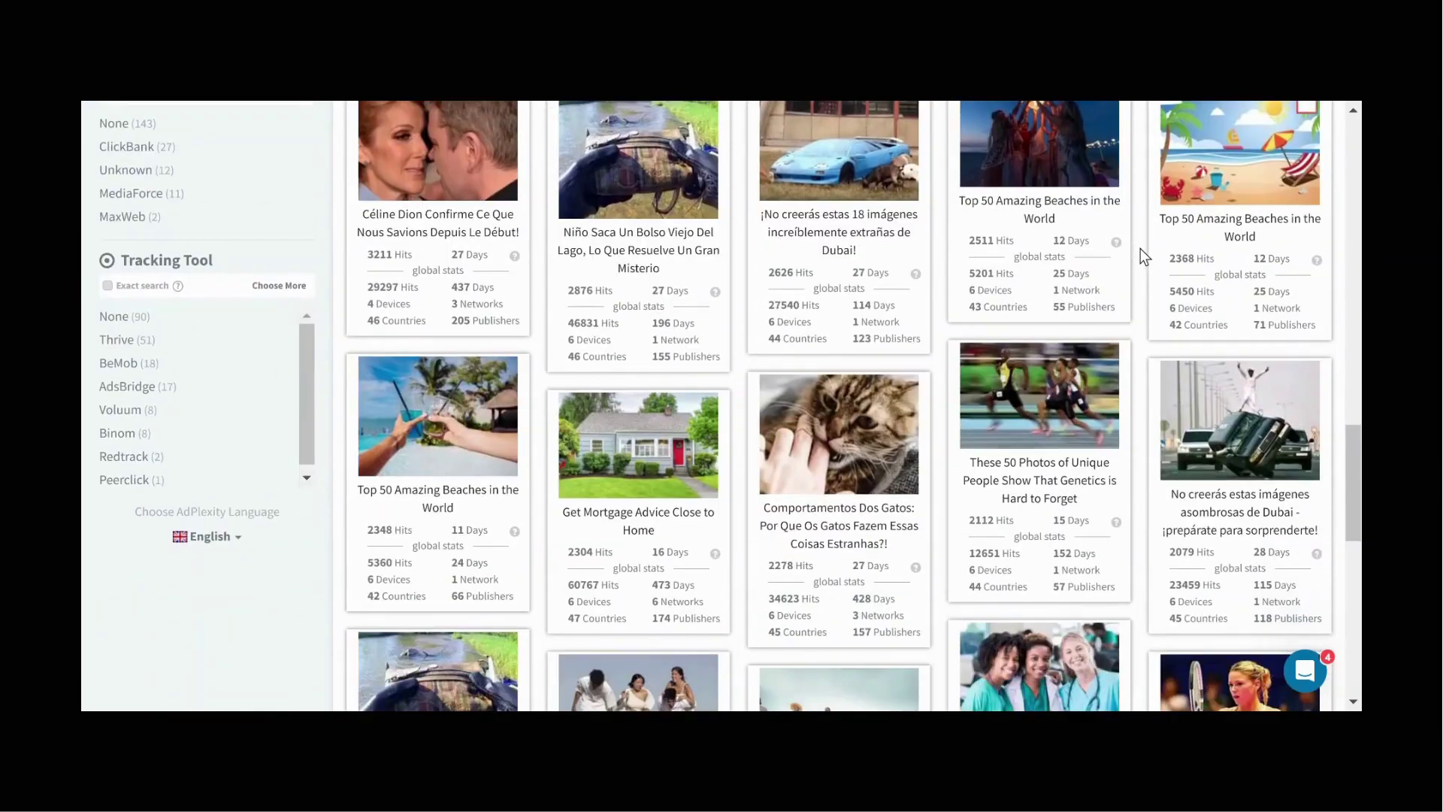
pyautogui.scroll(-8, 1140, 249)
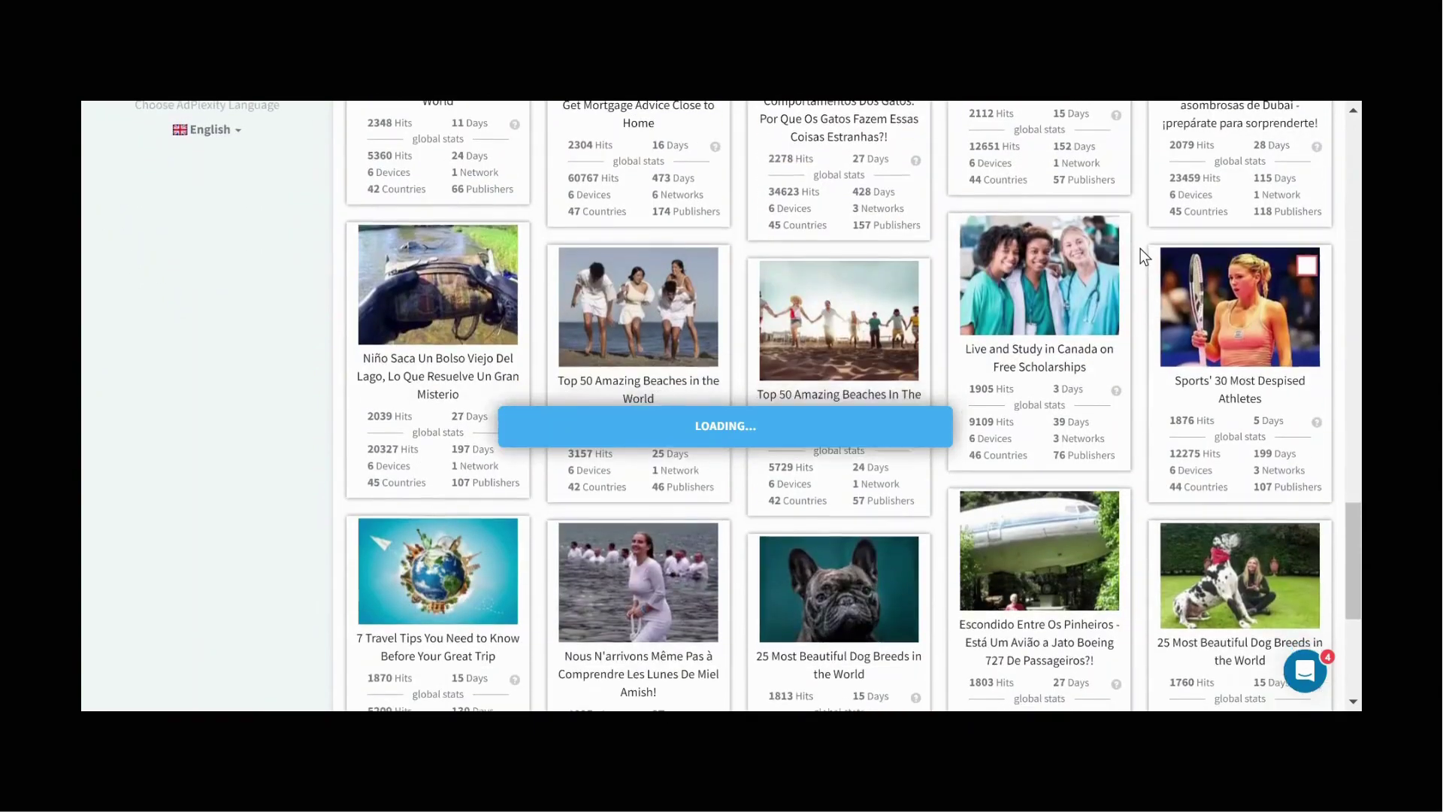
pyautogui.scroll(-1, 1140, 248)
pyautogui.scroll(-4, 1140, 248)
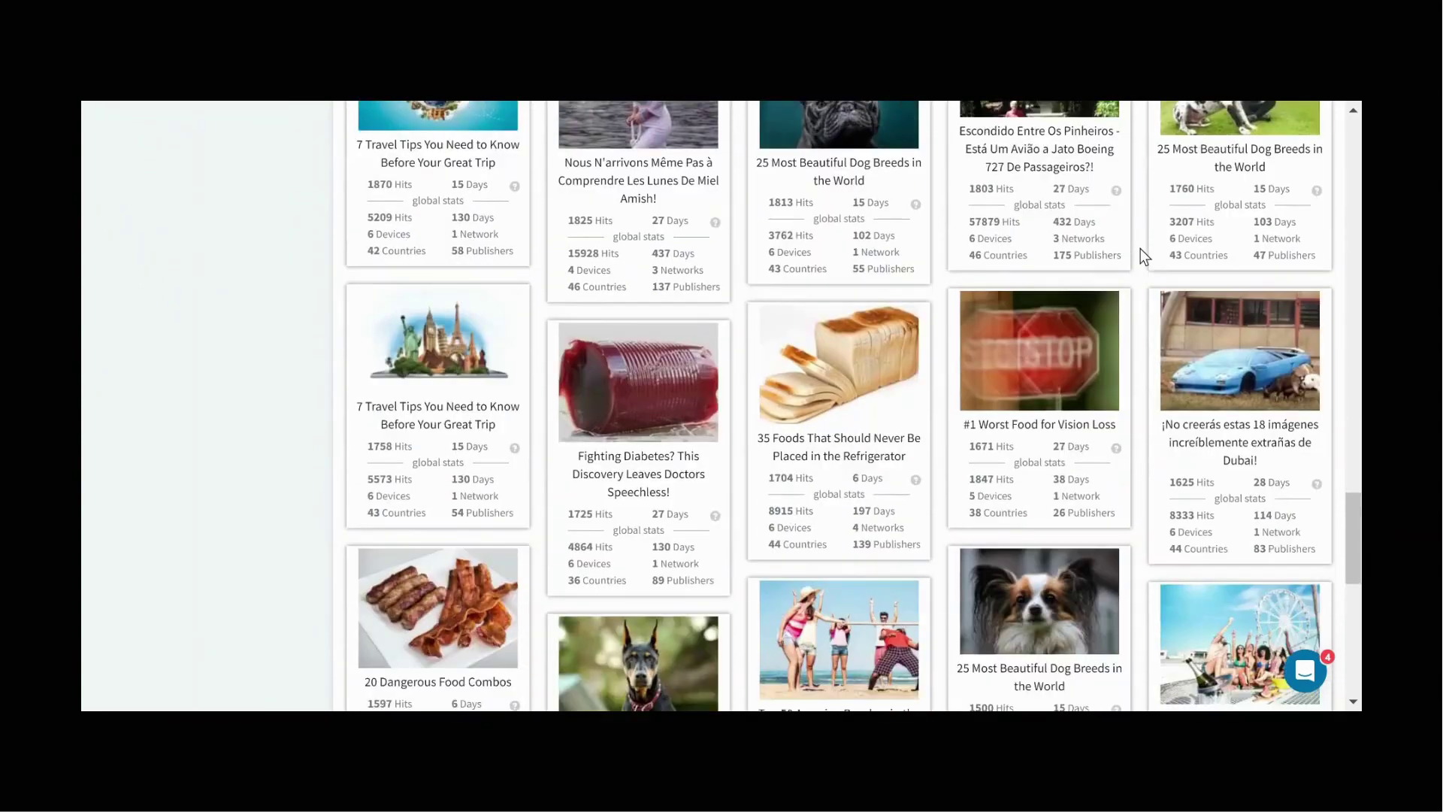
pyautogui.scroll(-7, 1140, 248)
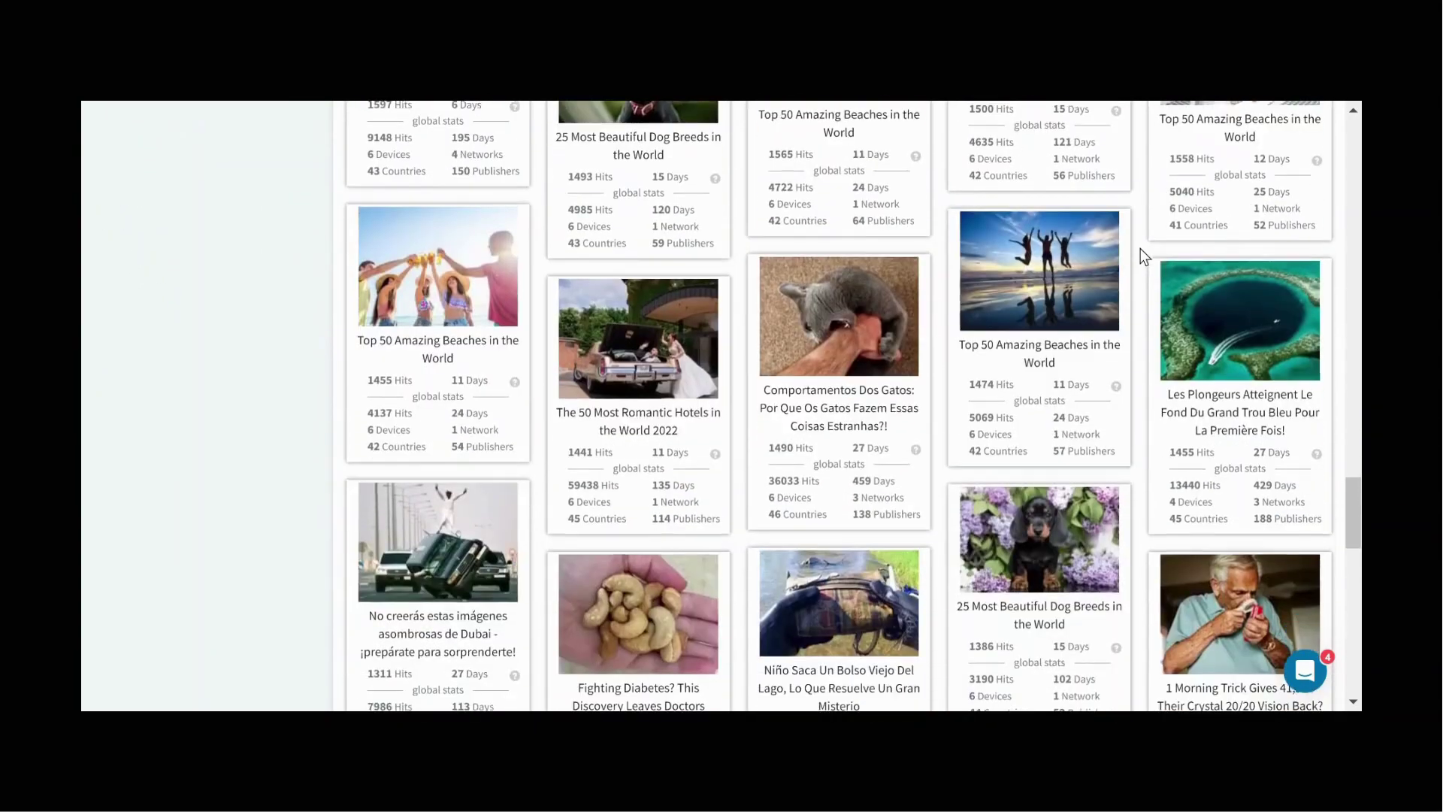
pyautogui.scroll(-7, 1140, 248)
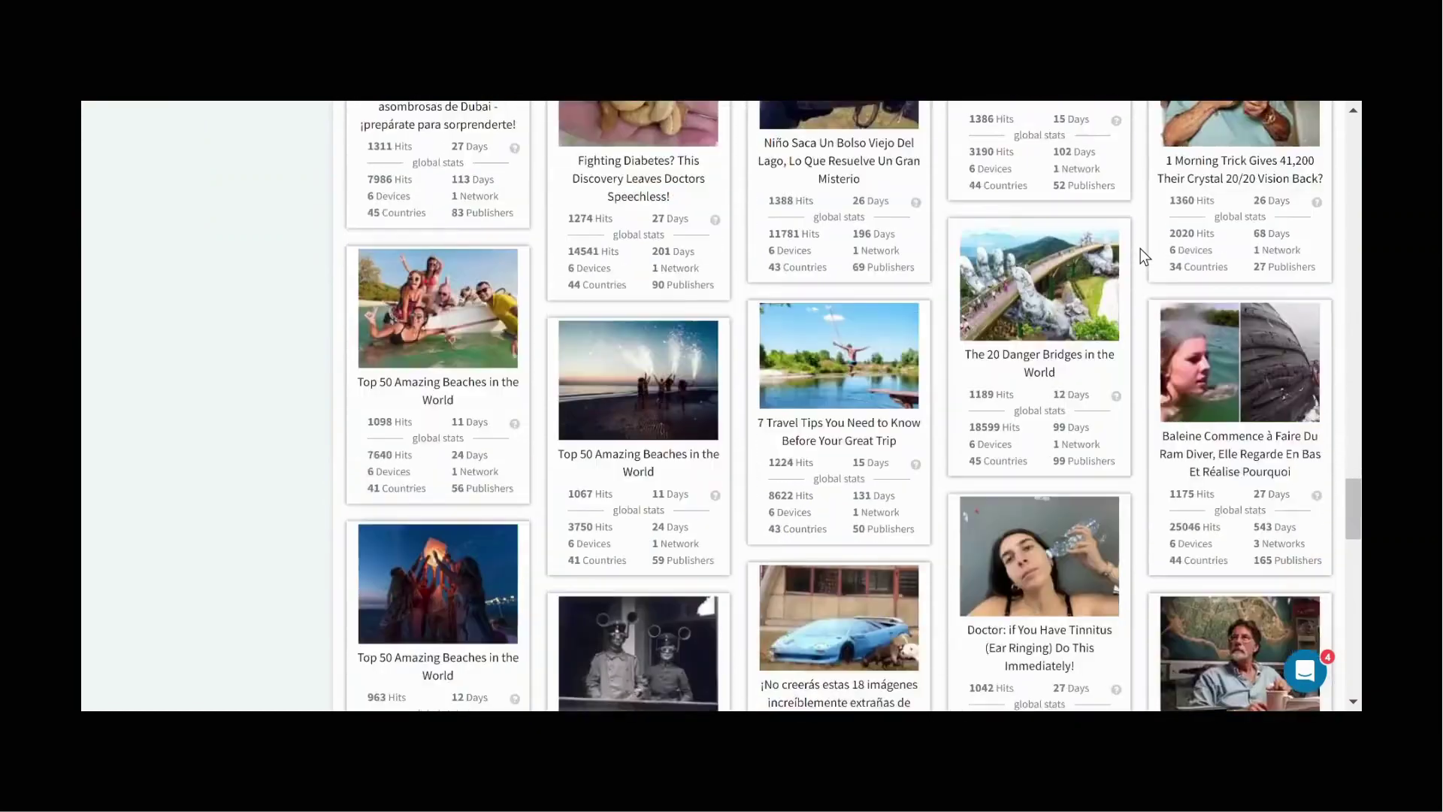
pyautogui.scroll(-7, 1140, 248)
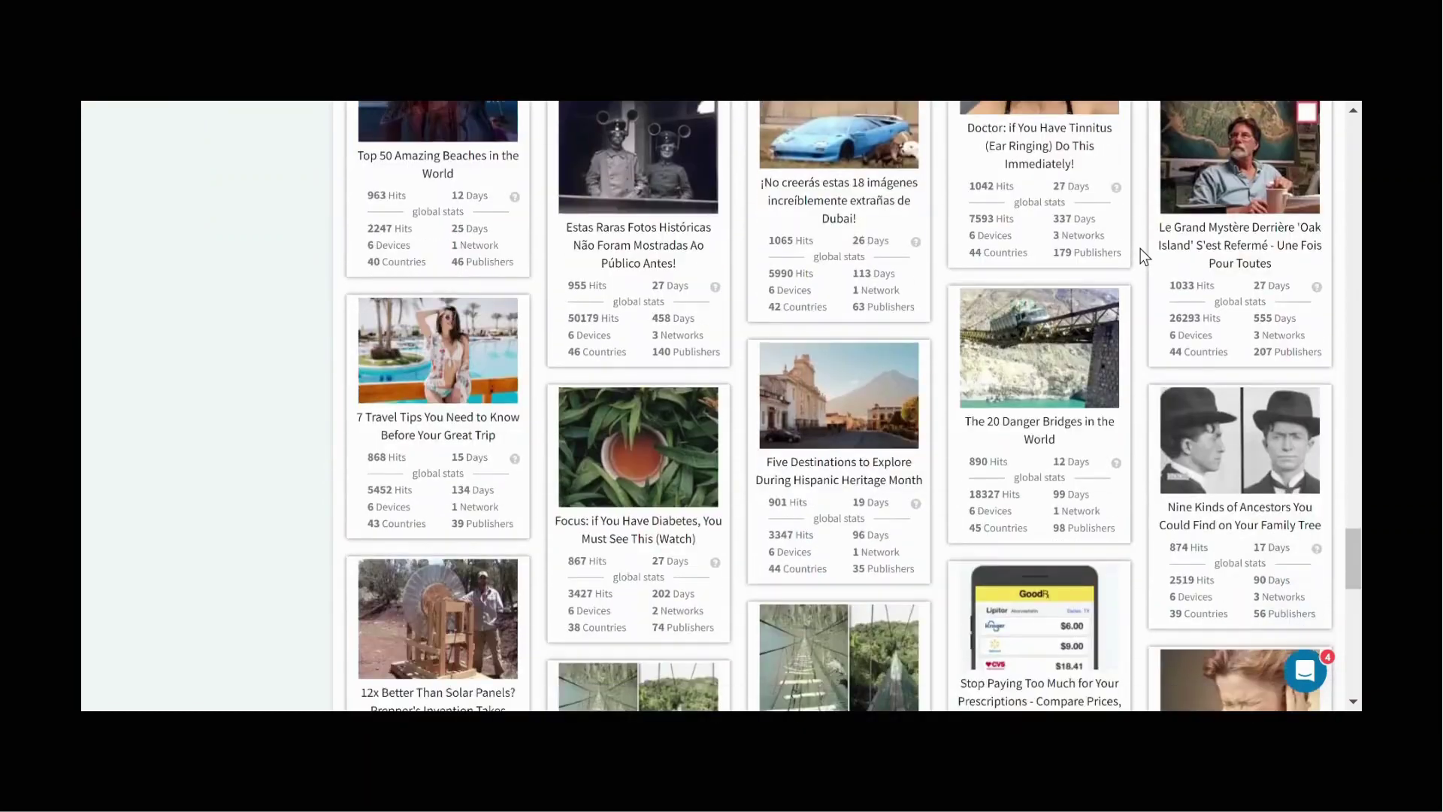
pyautogui.scroll(-4, 1140, 248)
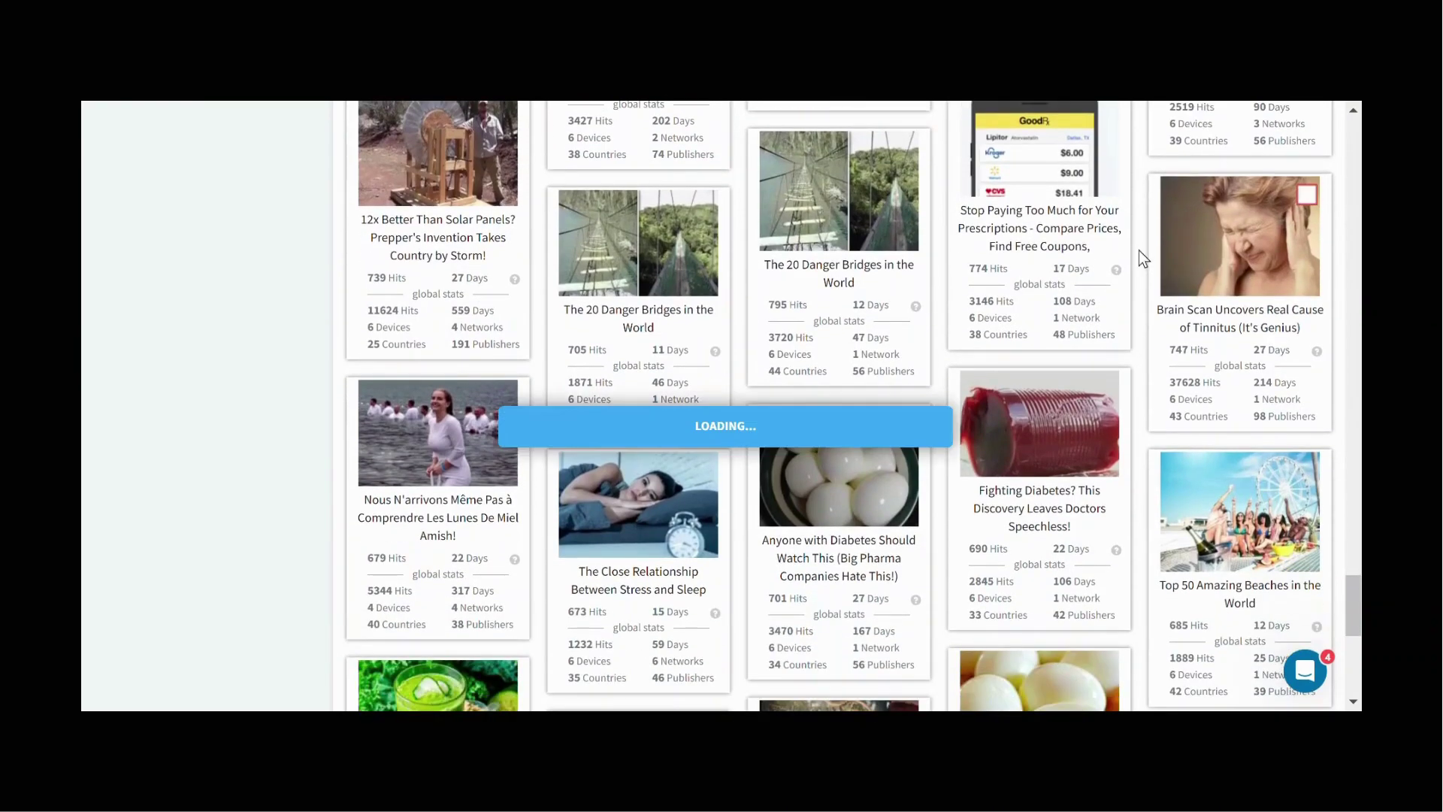
pyautogui.moveTo(1231, 258)
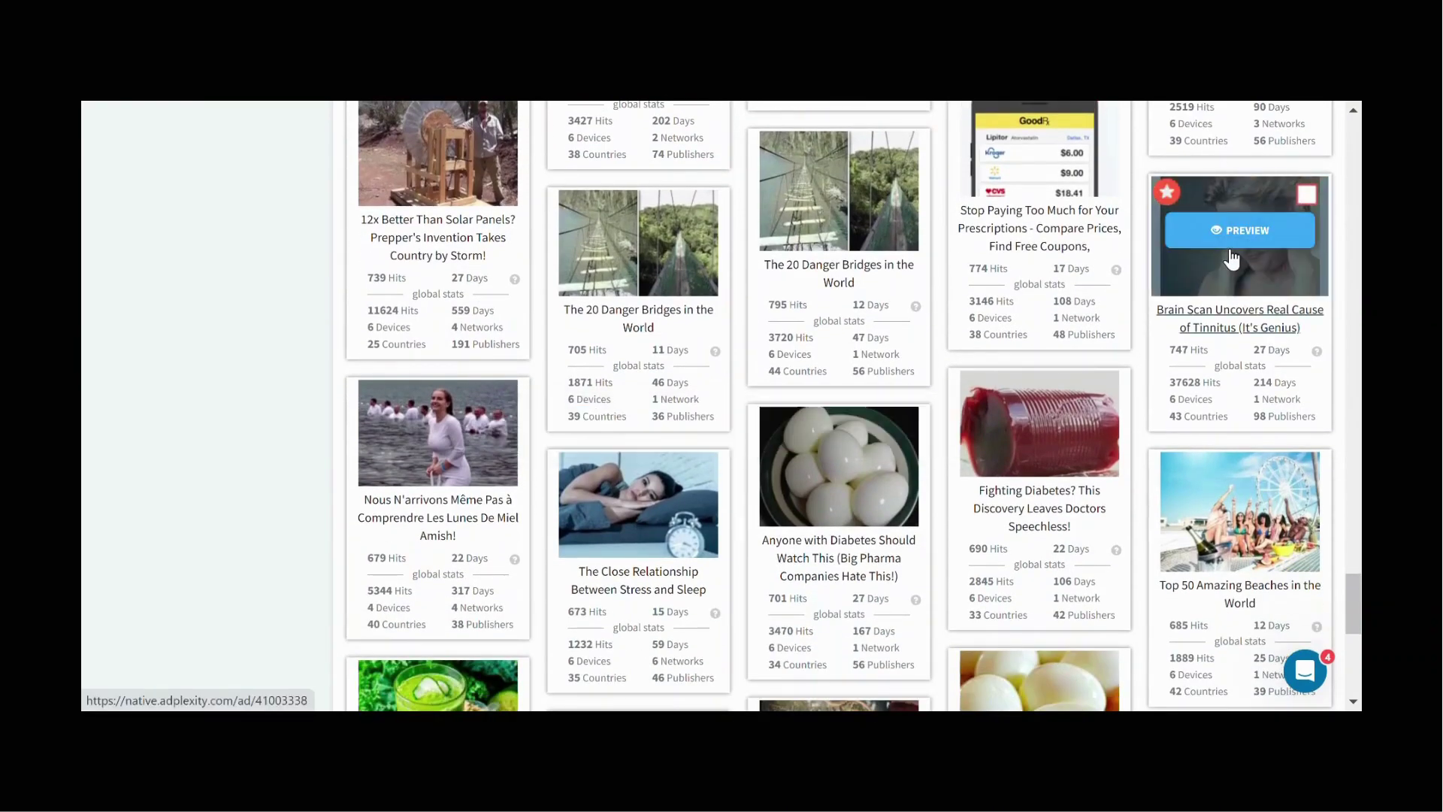
pyautogui.scroll(-1, 947, 444)
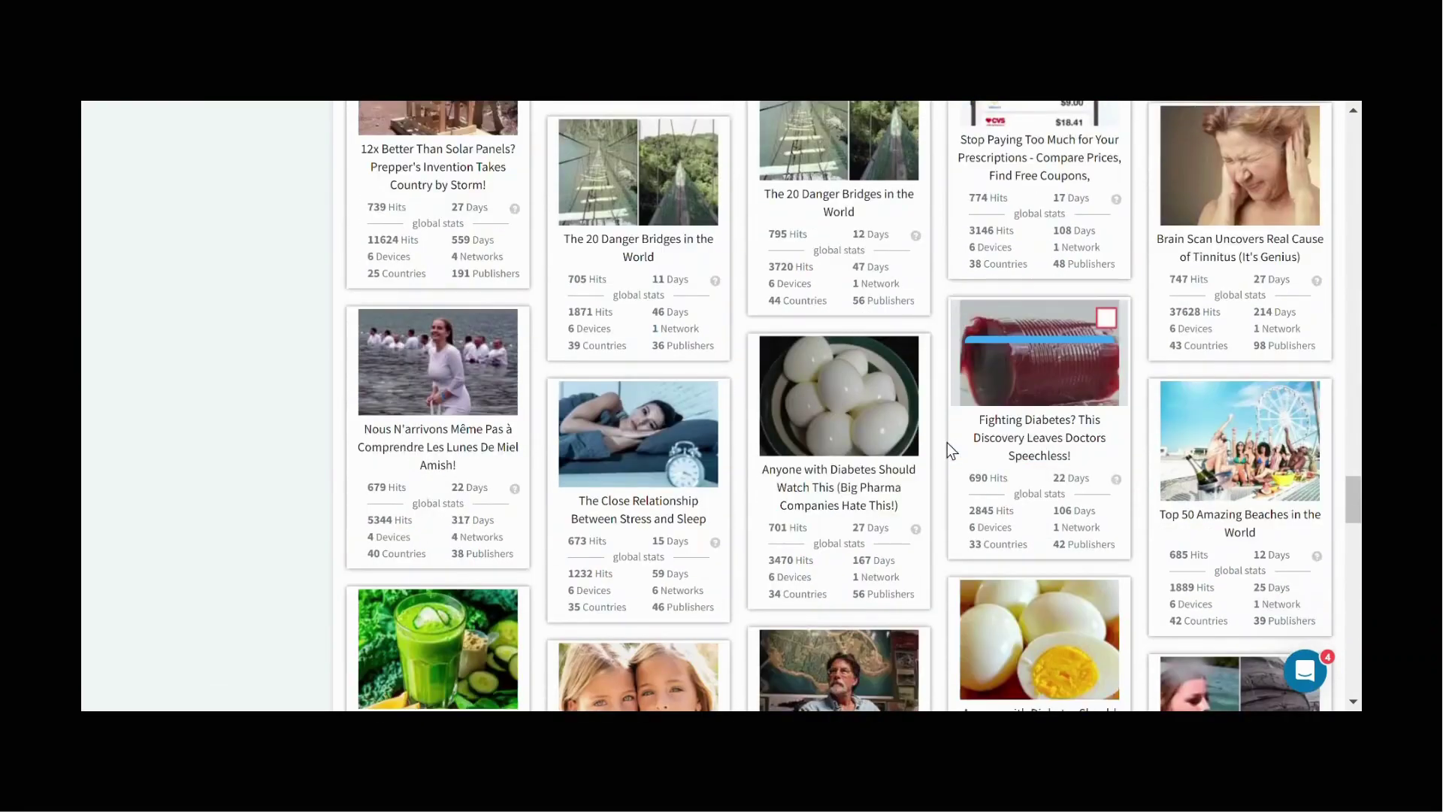
pyautogui.scroll(-4, 931, 453)
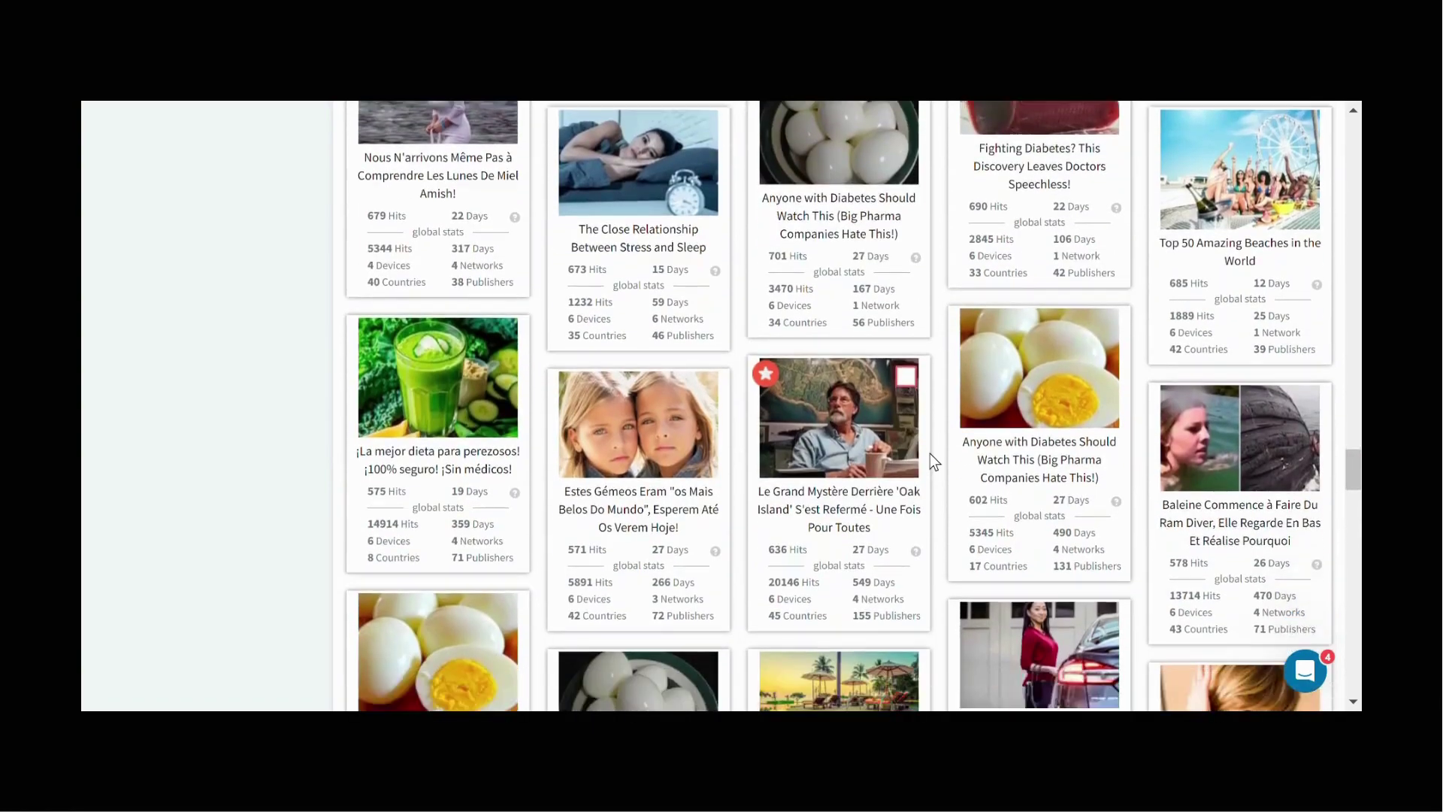
pyautogui.scroll(-4, 931, 453)
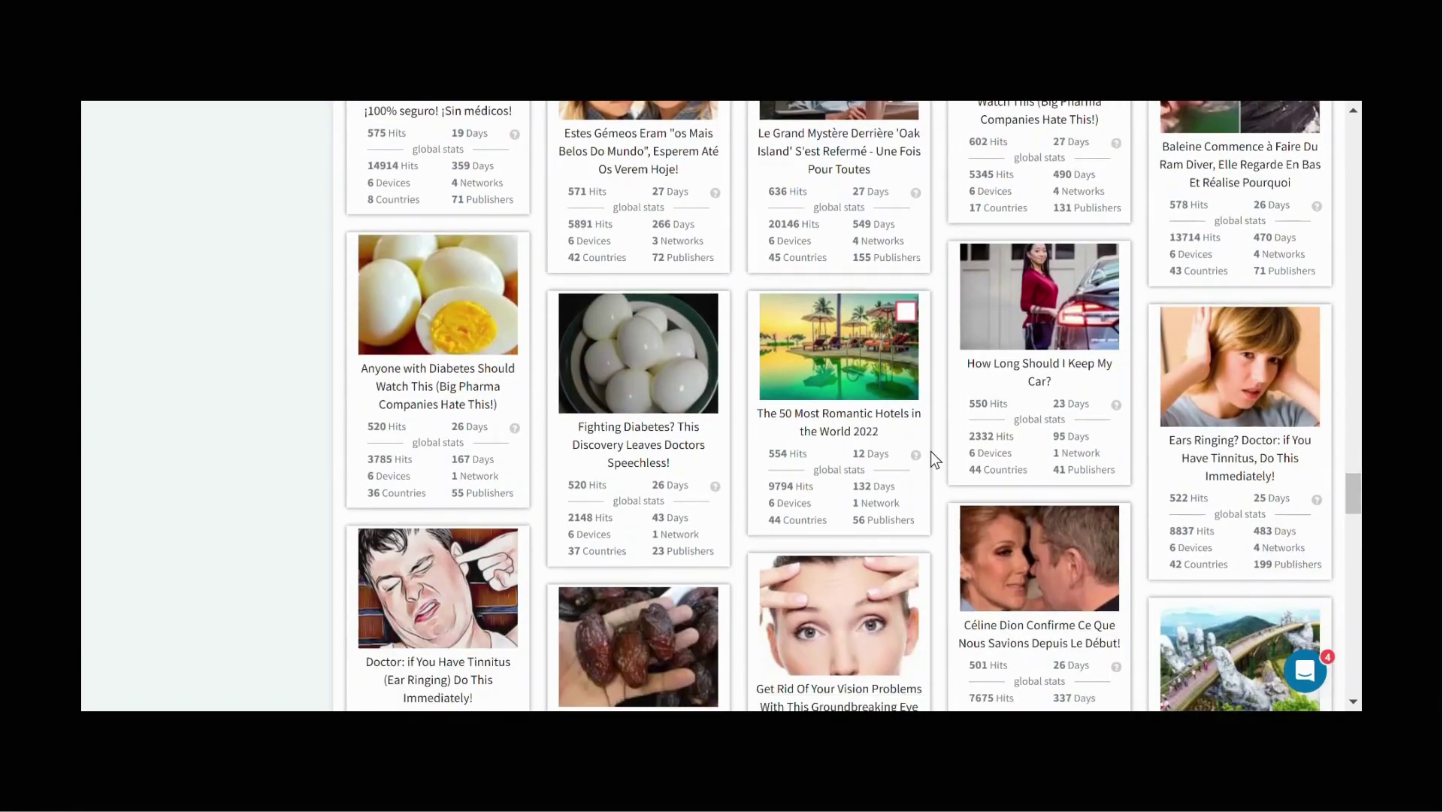
pyautogui.scroll(-1, 827, 466)
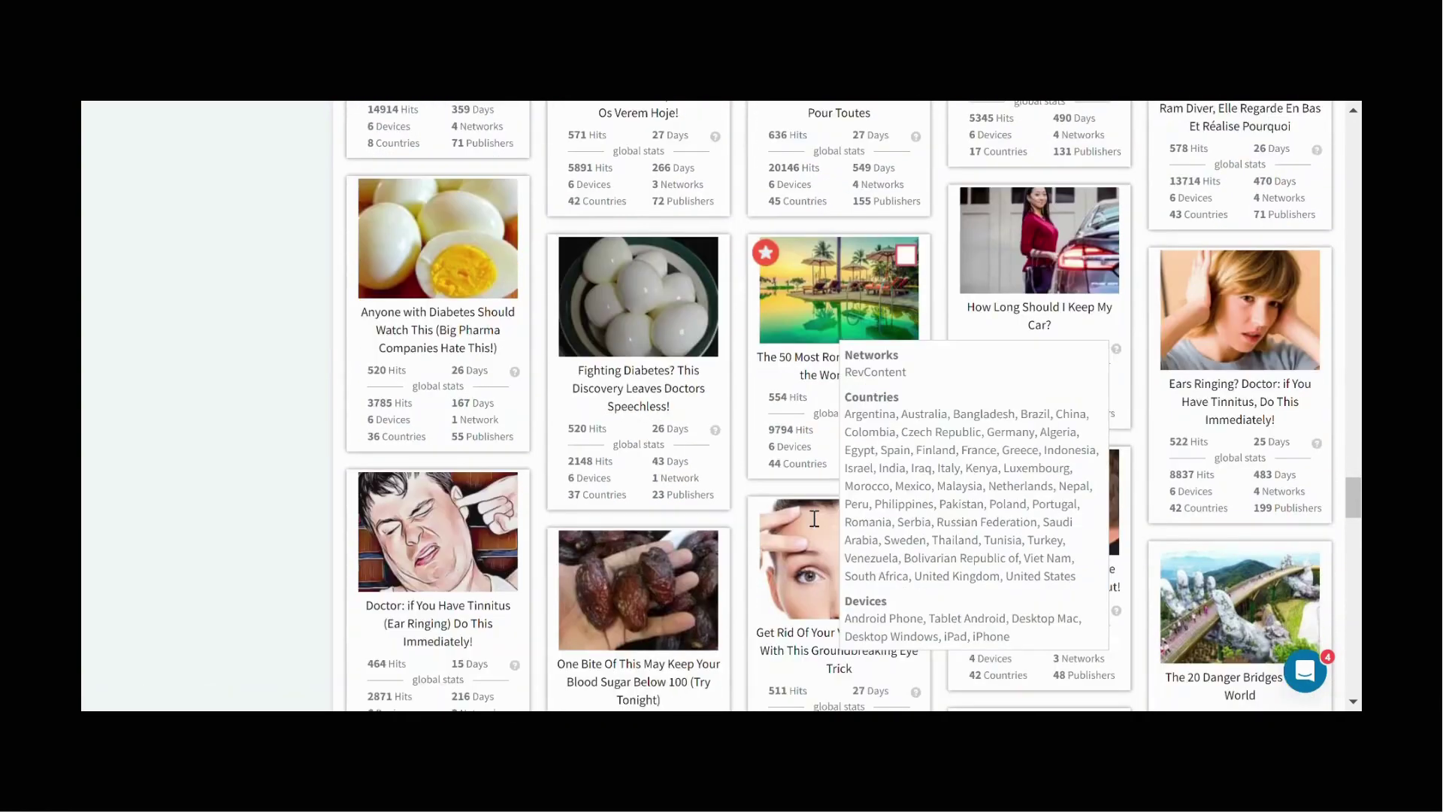
pyautogui.scroll(-1, 814, 529)
pyautogui.moveTo(466, 421)
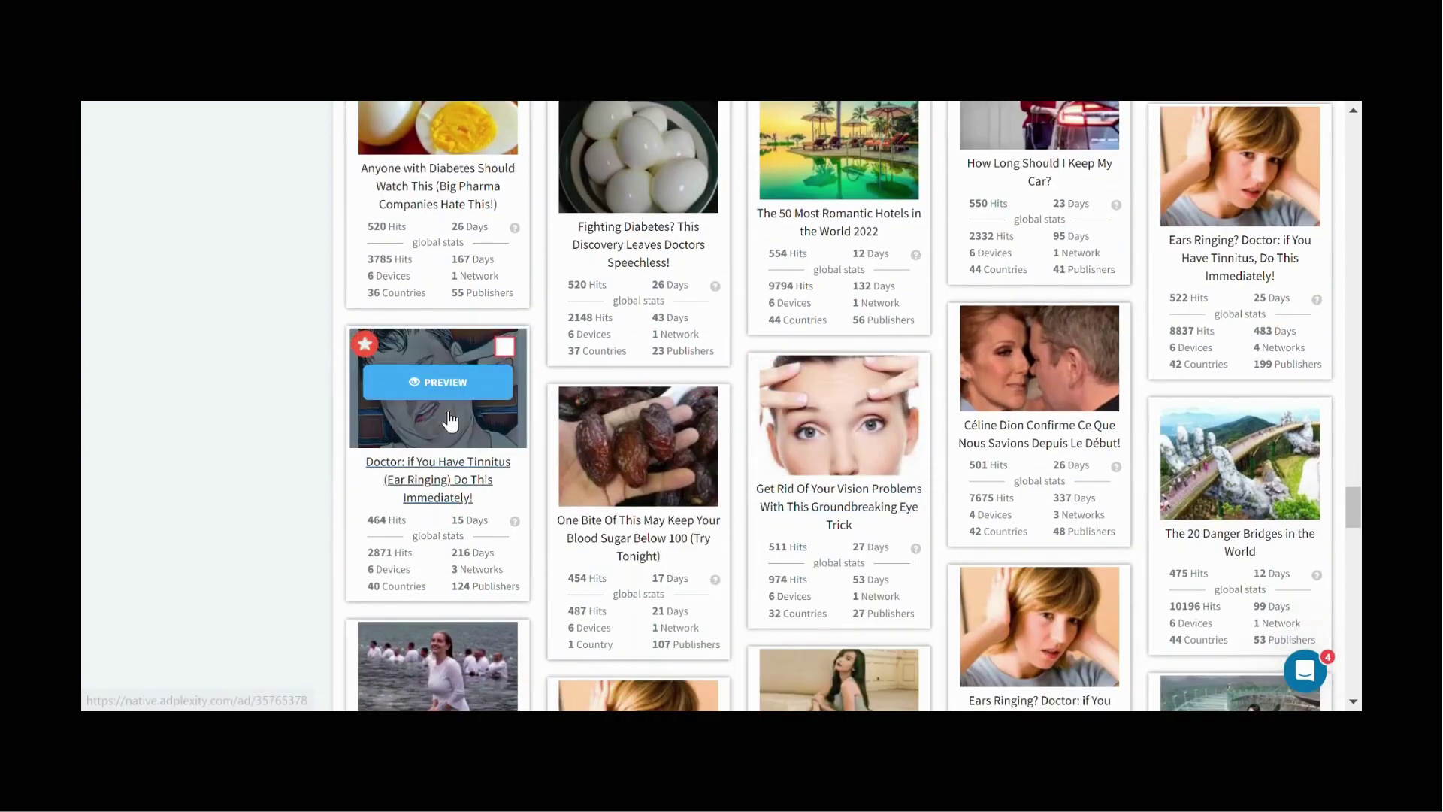
pyautogui.scroll(-1, 496, 421)
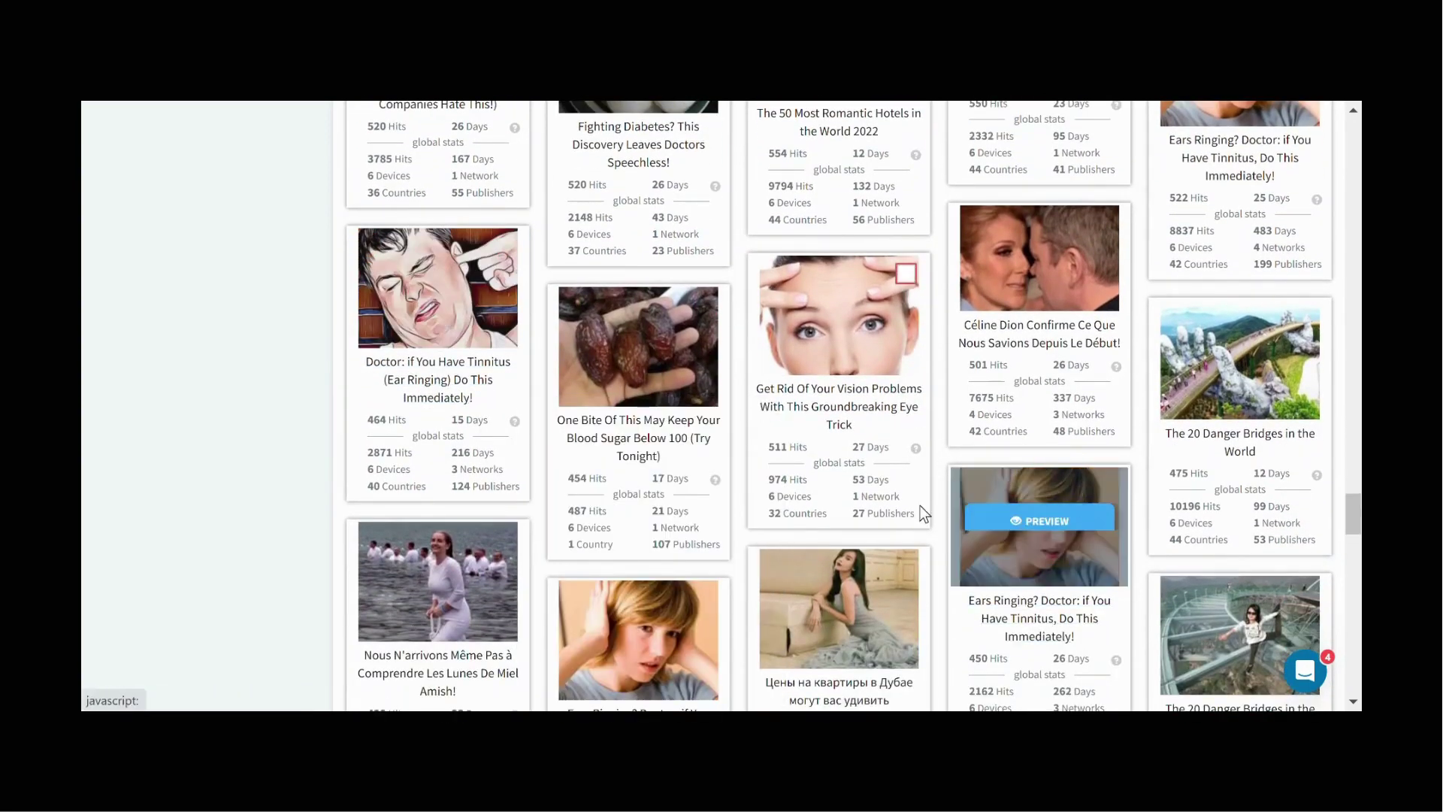
pyautogui.scroll(-1, 789, 527)
pyautogui.scroll(-2, 864, 526)
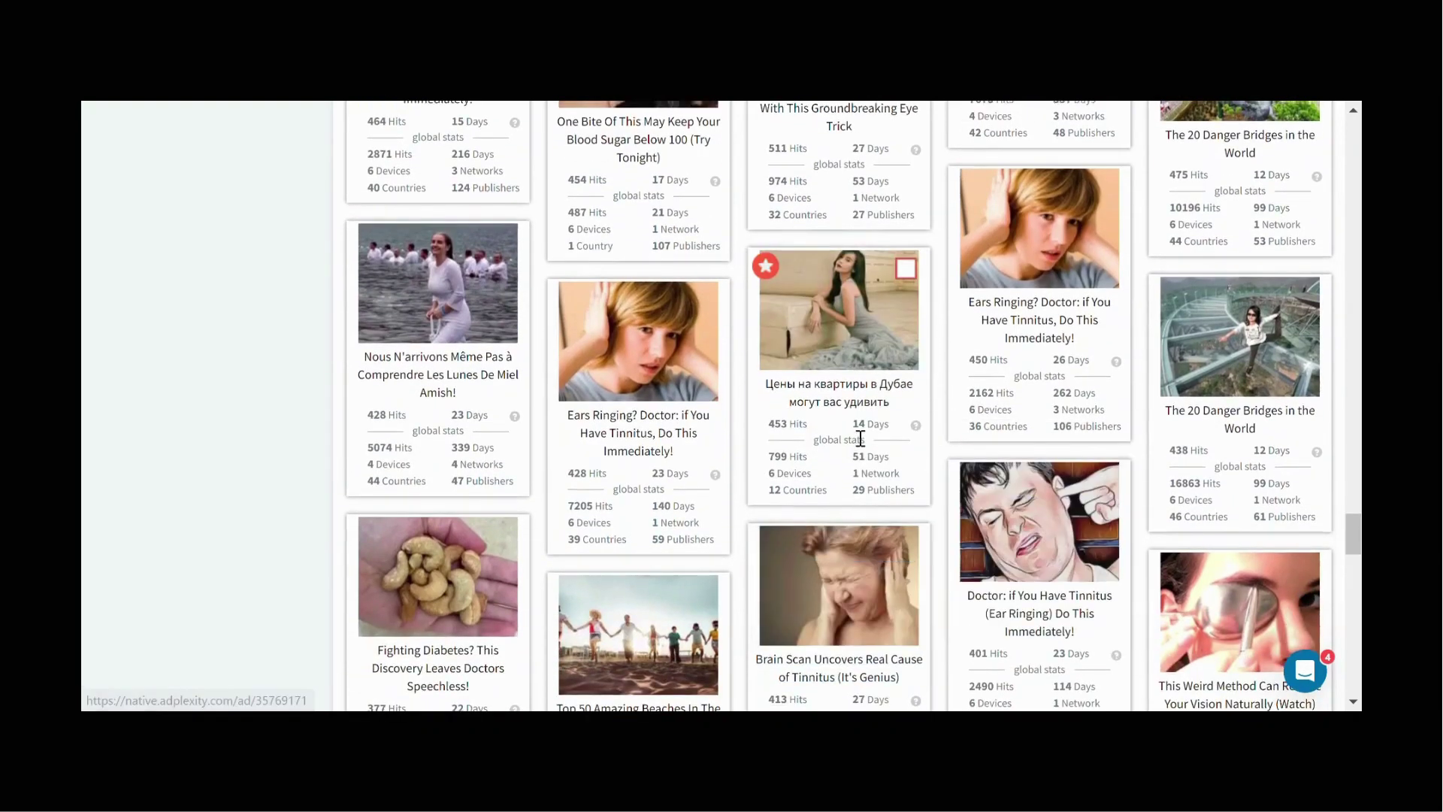
pyautogui.scroll(2, 859, 437)
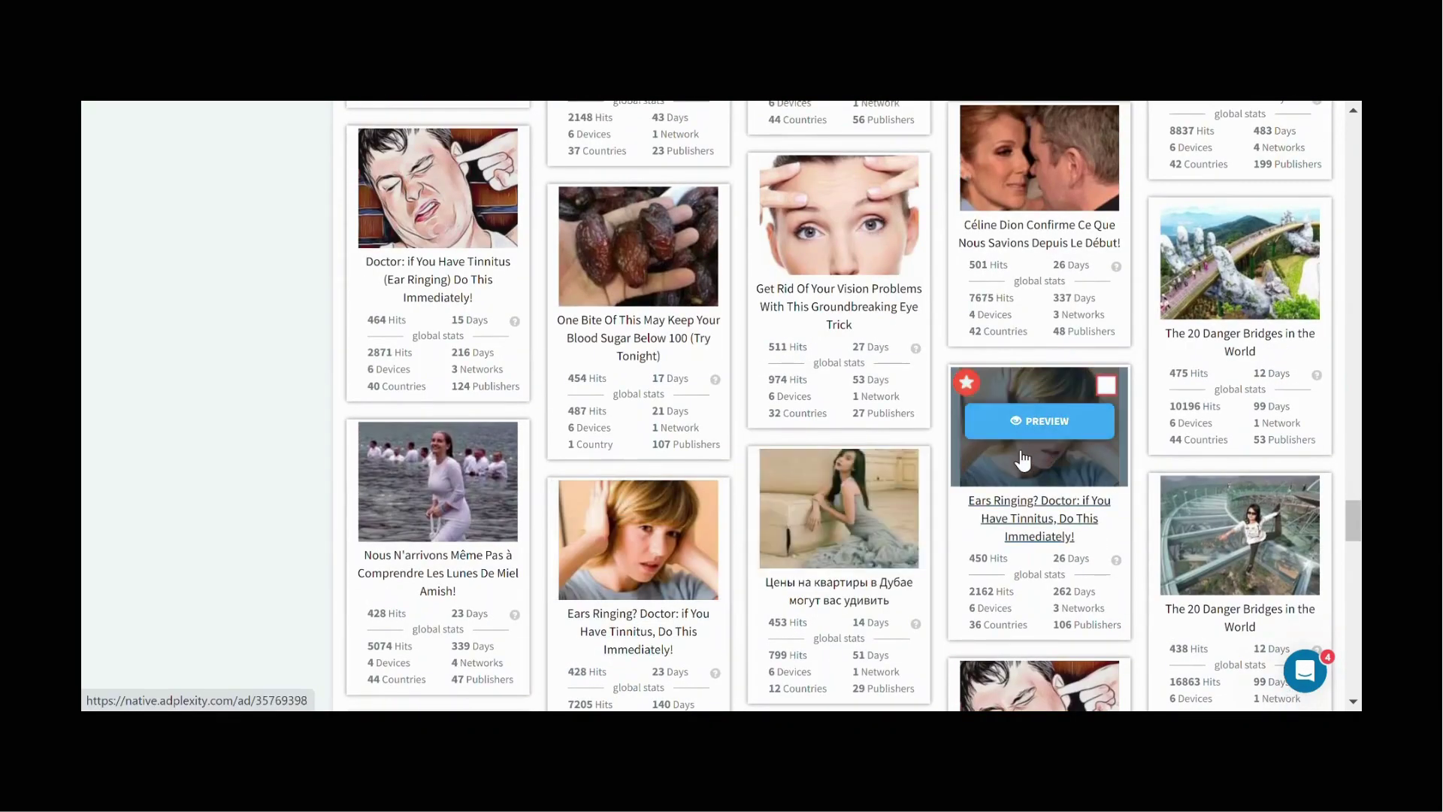
pyautogui.scroll(1, 978, 462)
pyautogui.scroll(3, 978, 462)
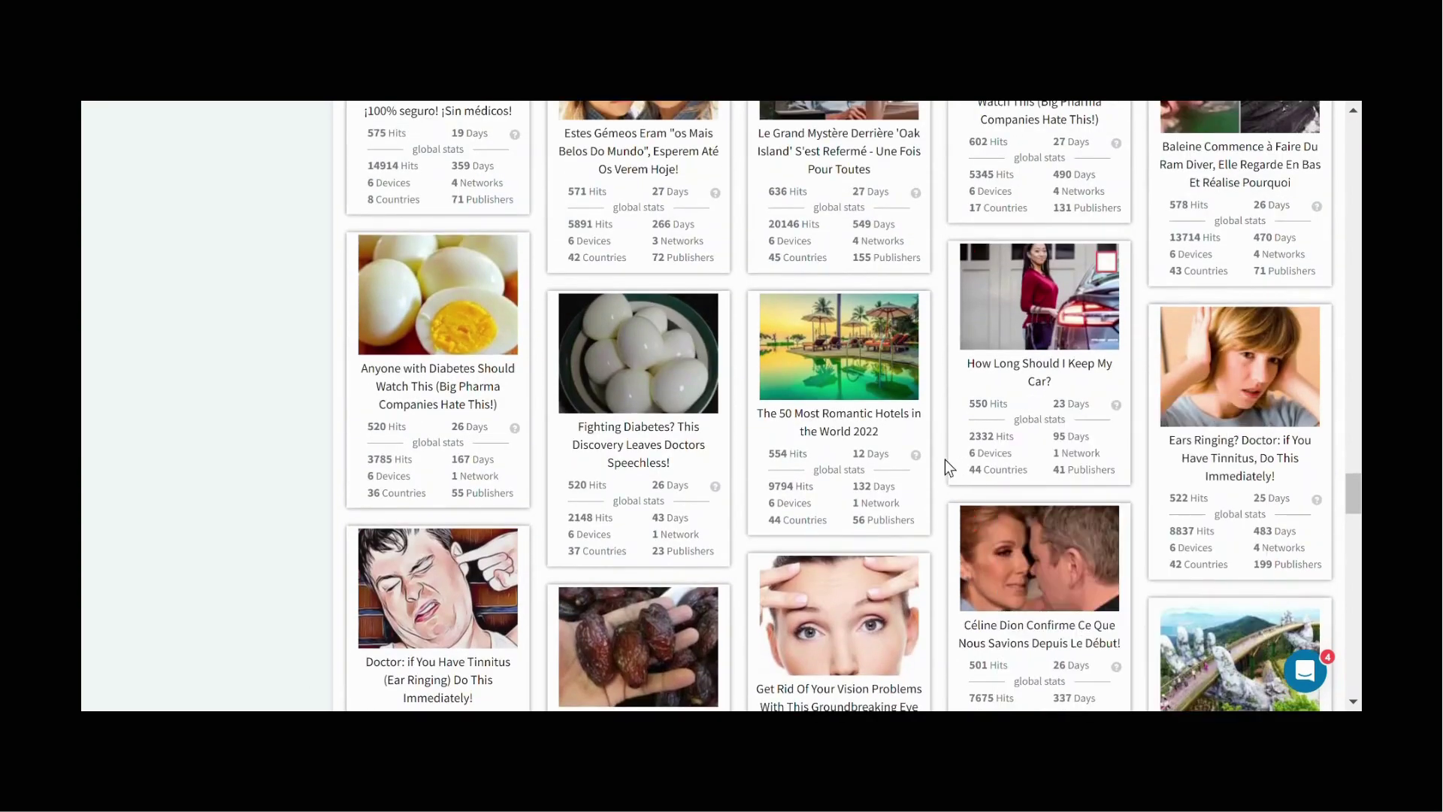
pyautogui.moveTo(1040, 449)
pyautogui.click(1242, 459)
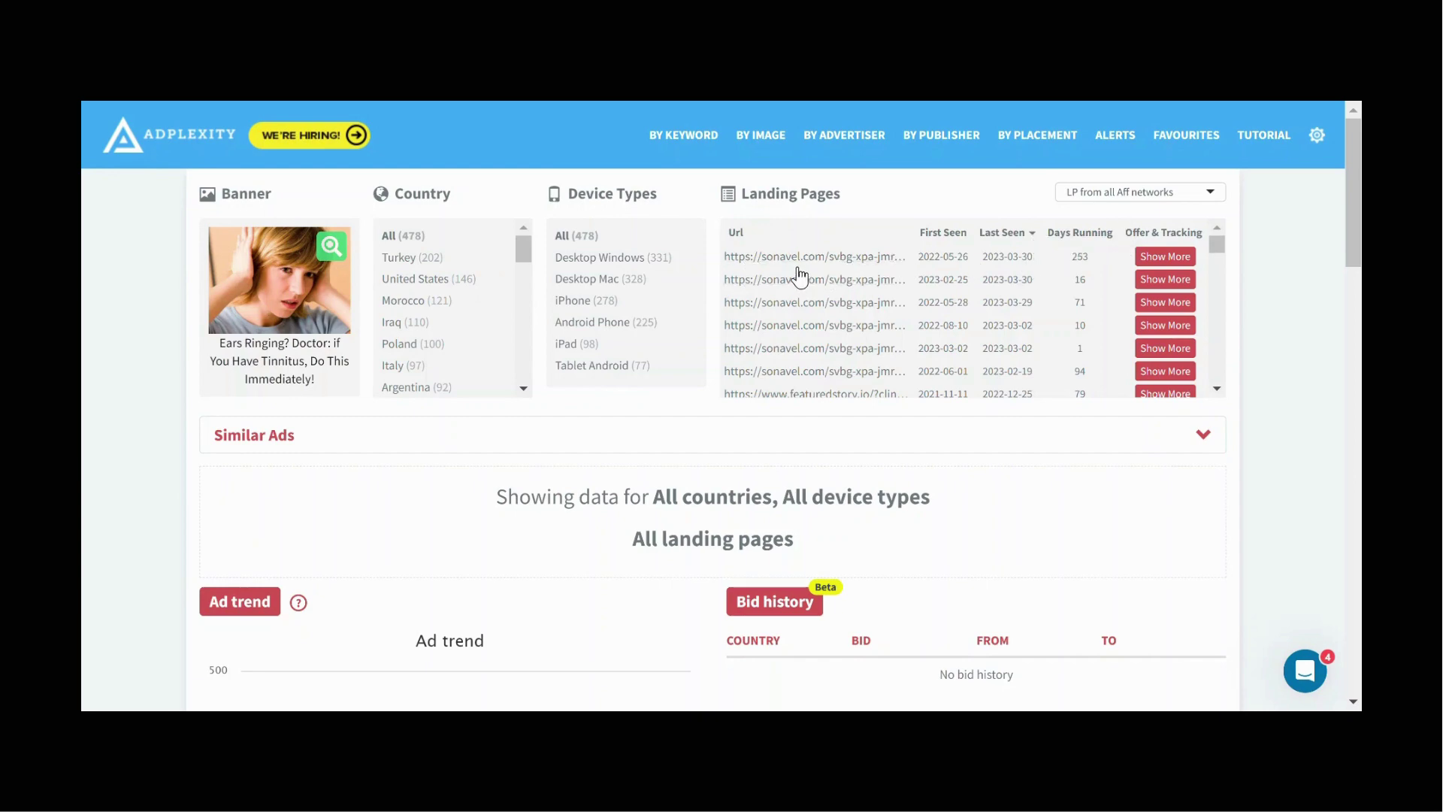
# - Show details for the first sonavel.com landing page, which ran 253 days
pyautogui.click(1141, 259)
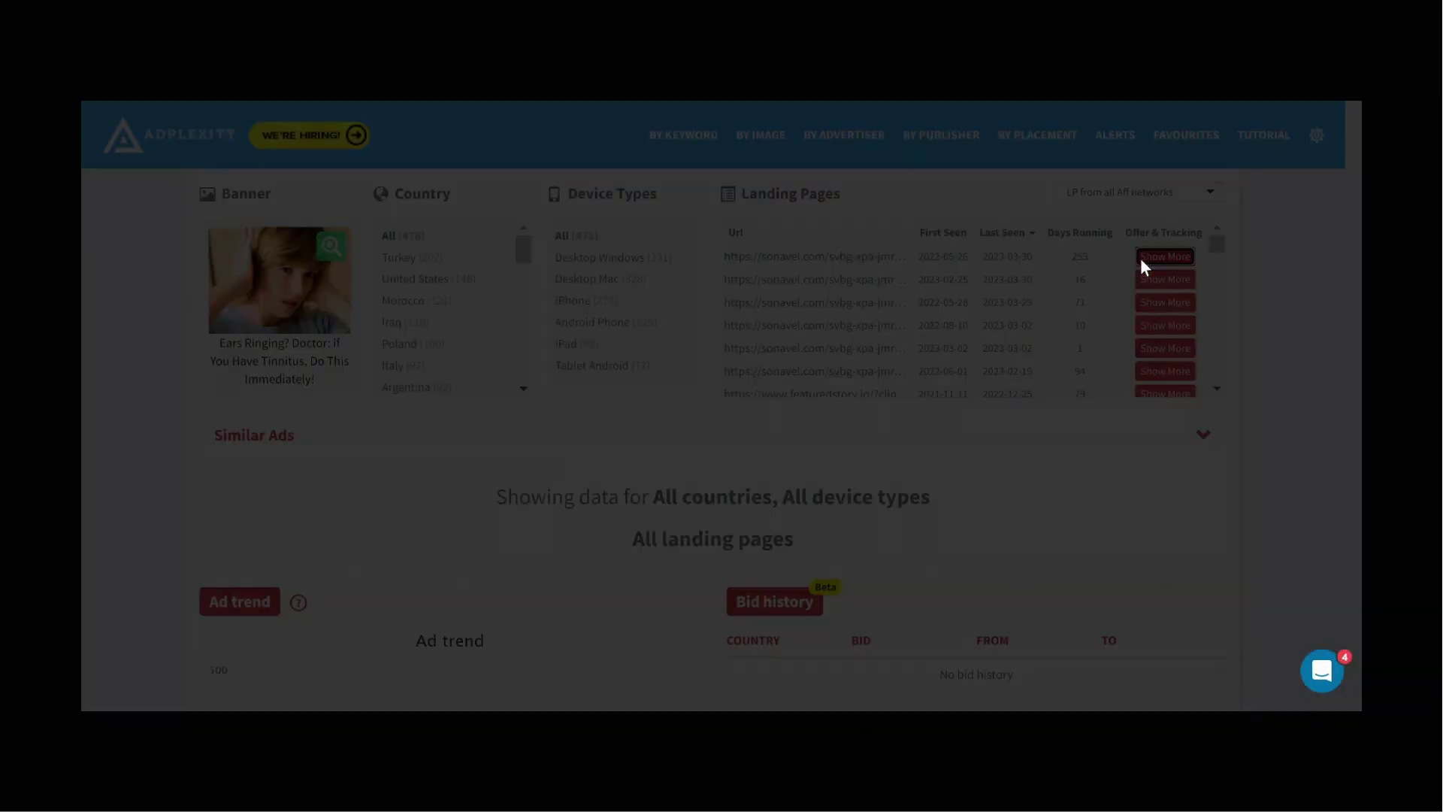
# - View the landing page through its BeMob redirect link, then close the landing page details
pyautogui.click(896, 467)
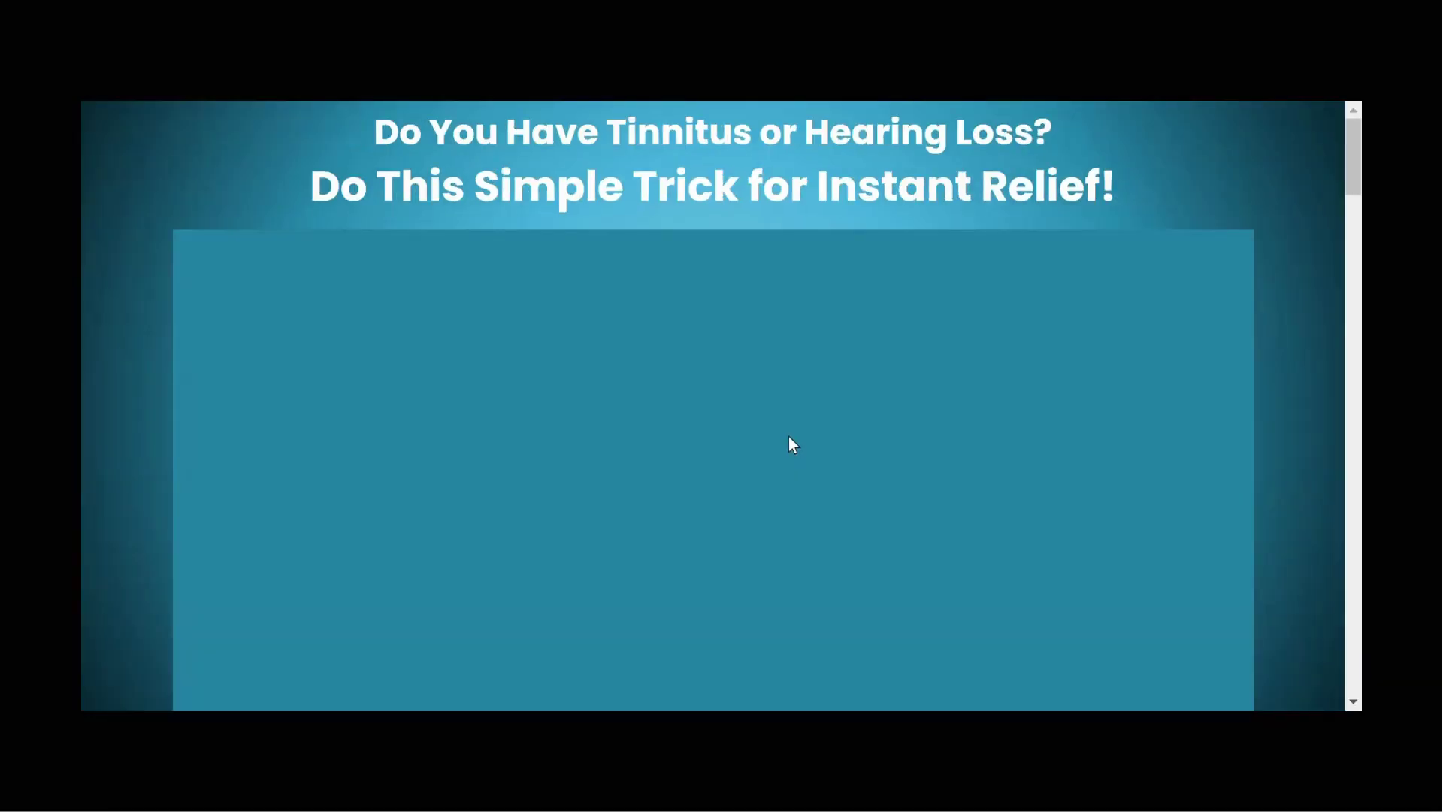
pyautogui.scroll(-1, 728, 483)
pyautogui.scroll(1, 793, 263)
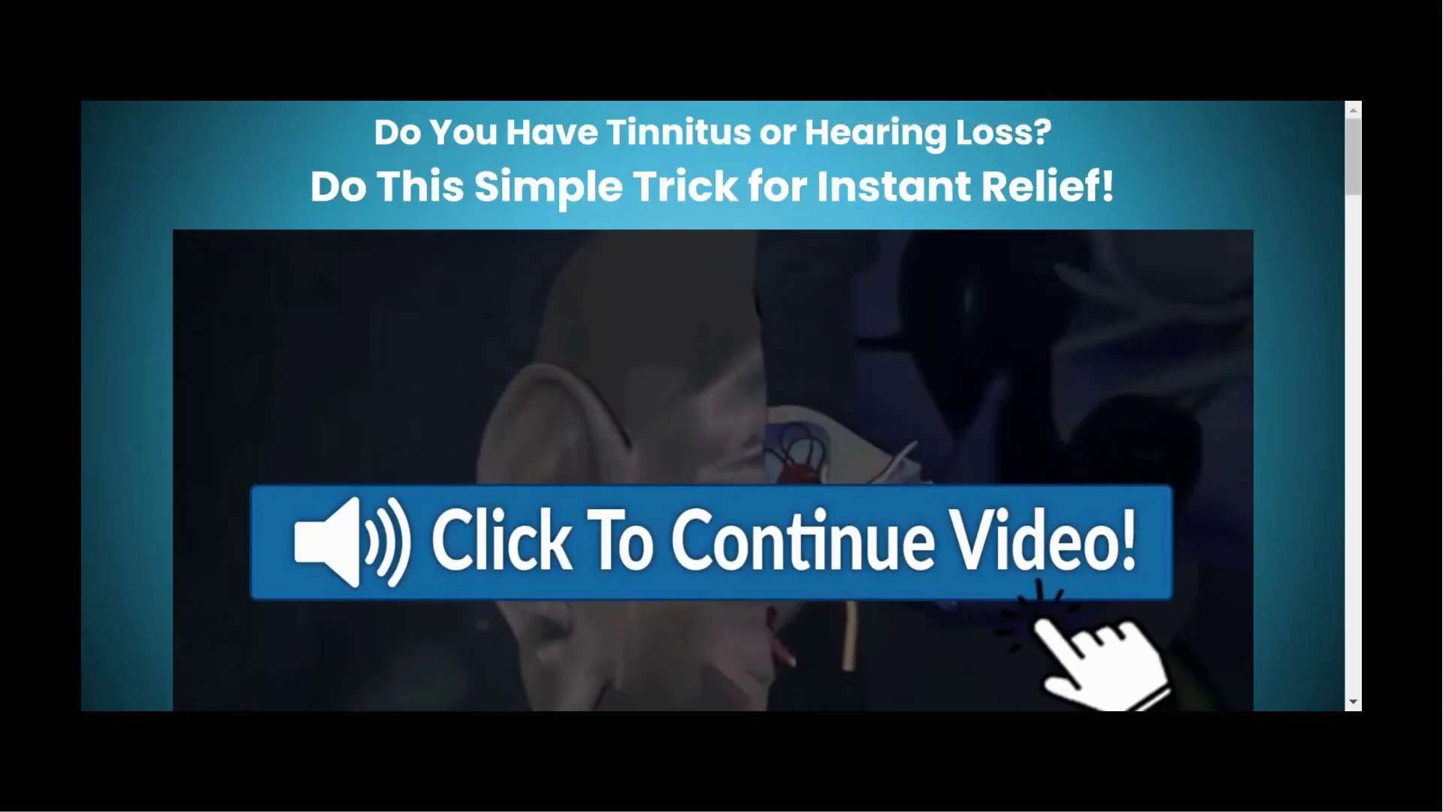
pyautogui.hotkey('ctrl', 'w')
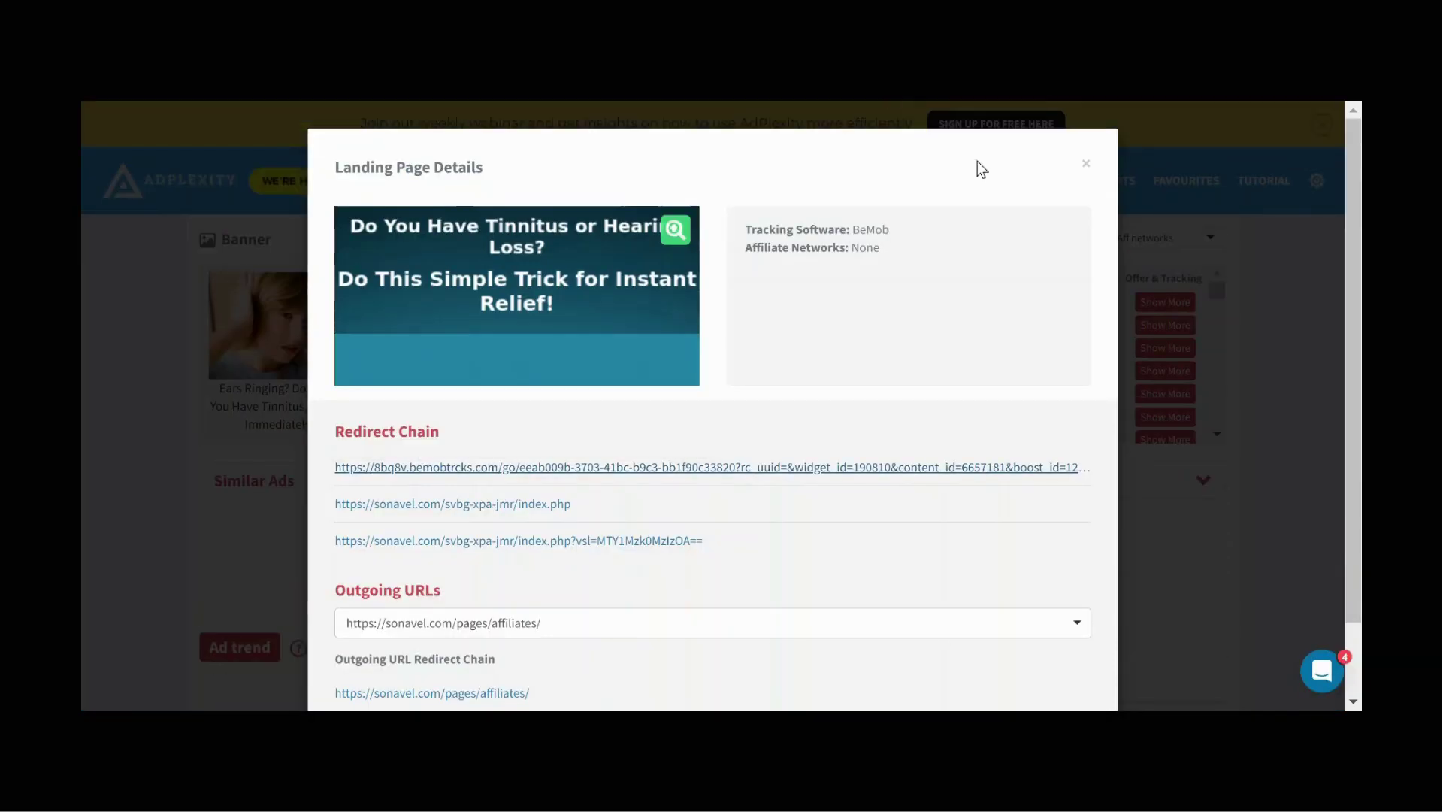
pyautogui.click(1085, 165)
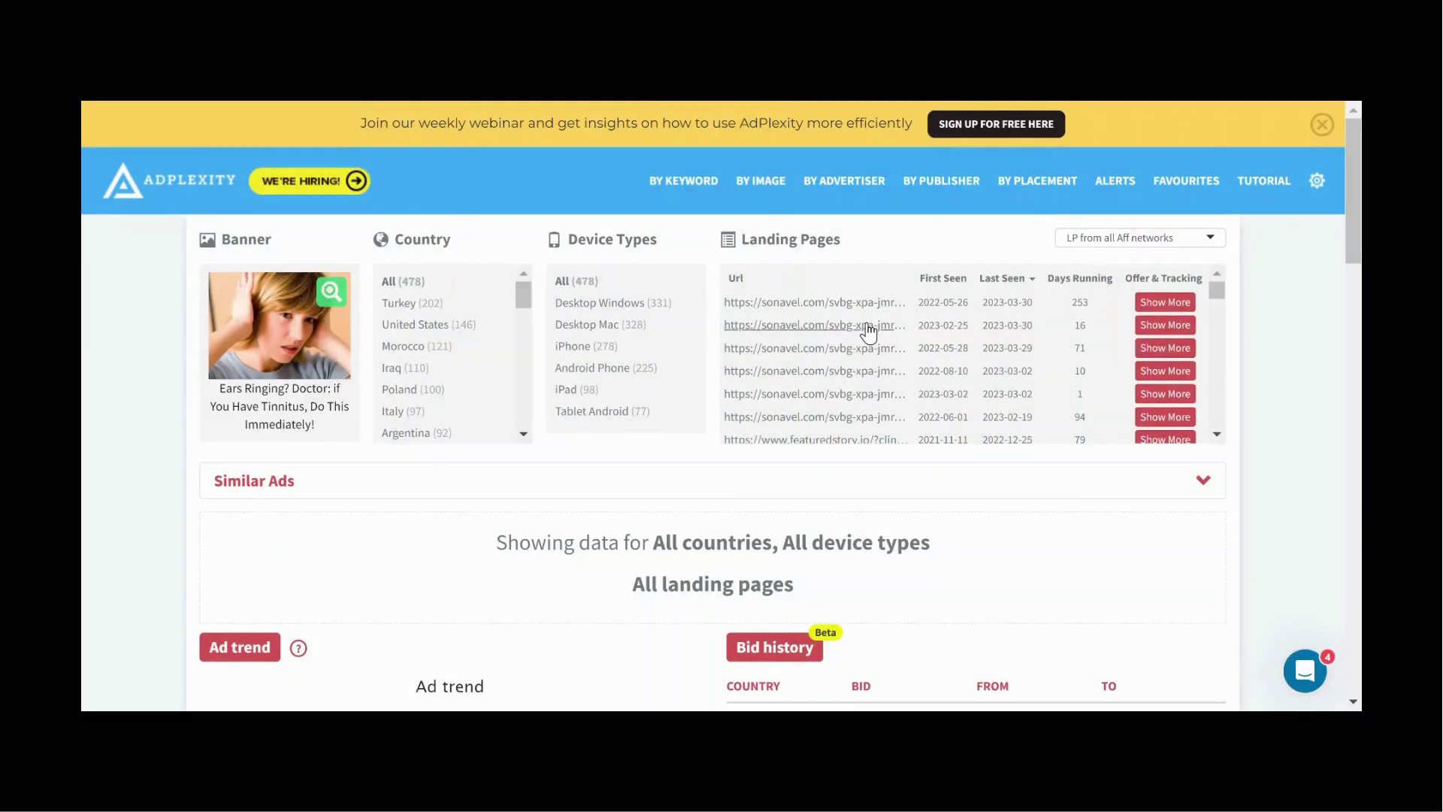
pyautogui.scroll(-5, 674, 380)
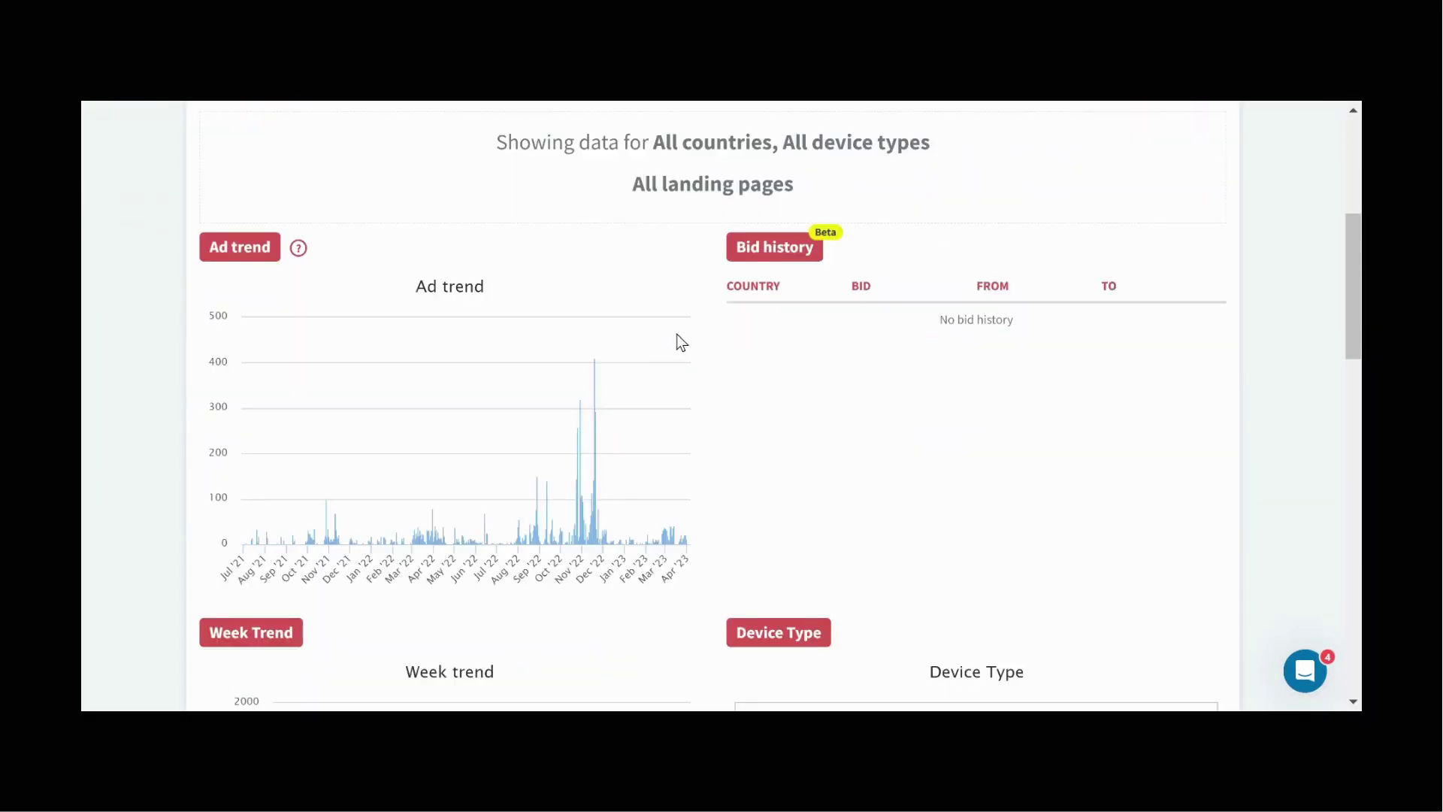
pyautogui.scroll(3, 682, 342)
pyautogui.scroll(1, 681, 342)
pyautogui.scroll(-3, 681, 342)
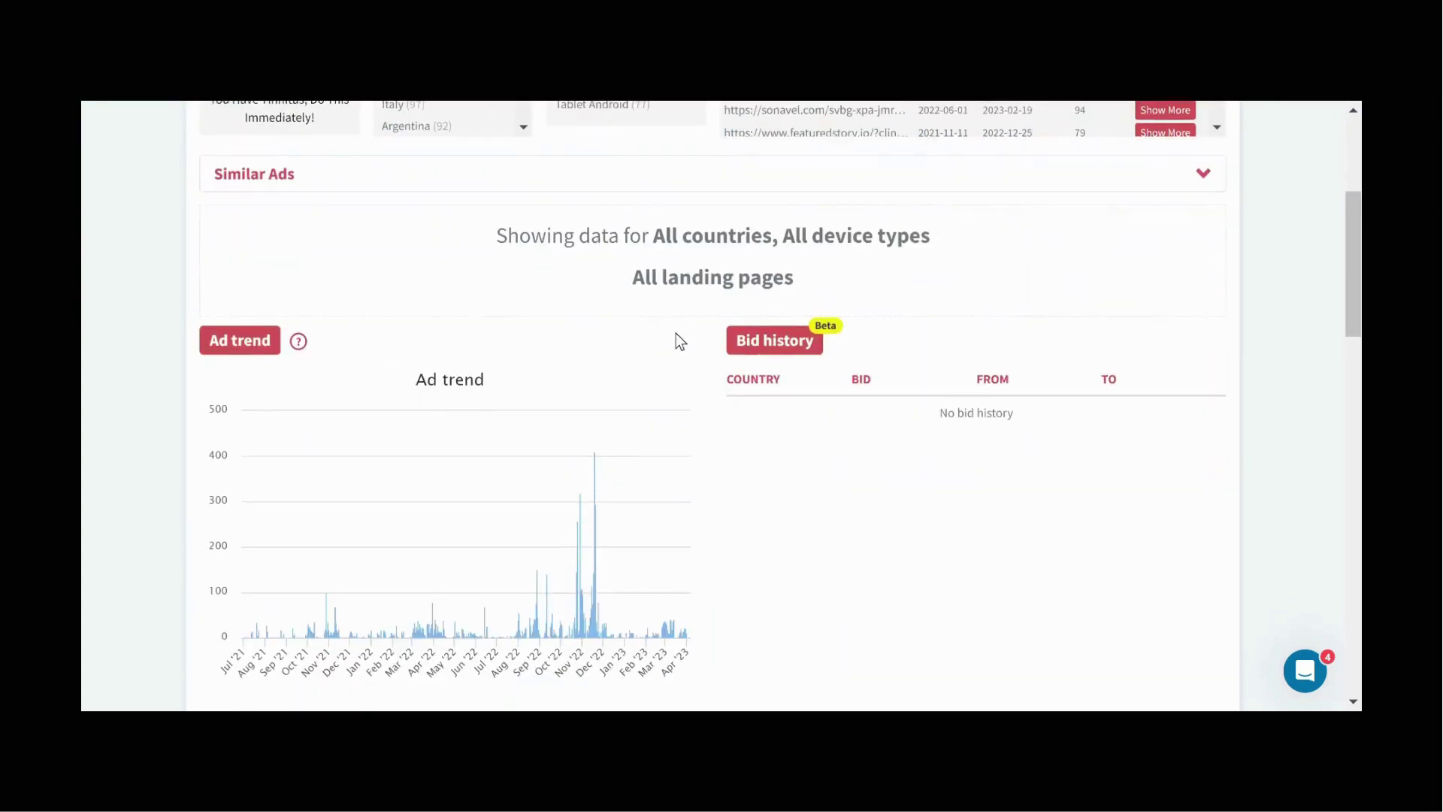
pyautogui.scroll(-8, 681, 342)
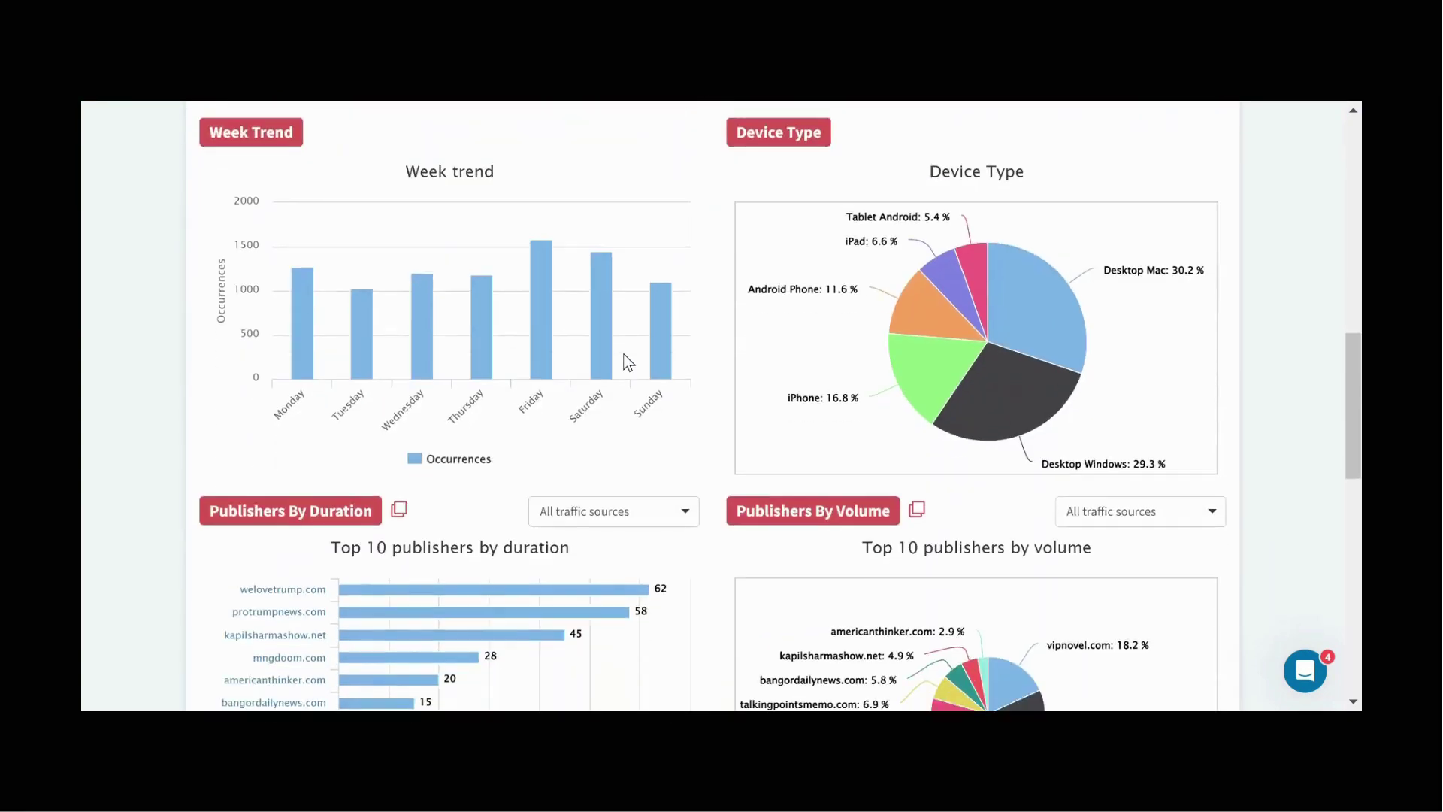
pyautogui.scroll(-4, 629, 363)
pyautogui.moveTo(277, 295)
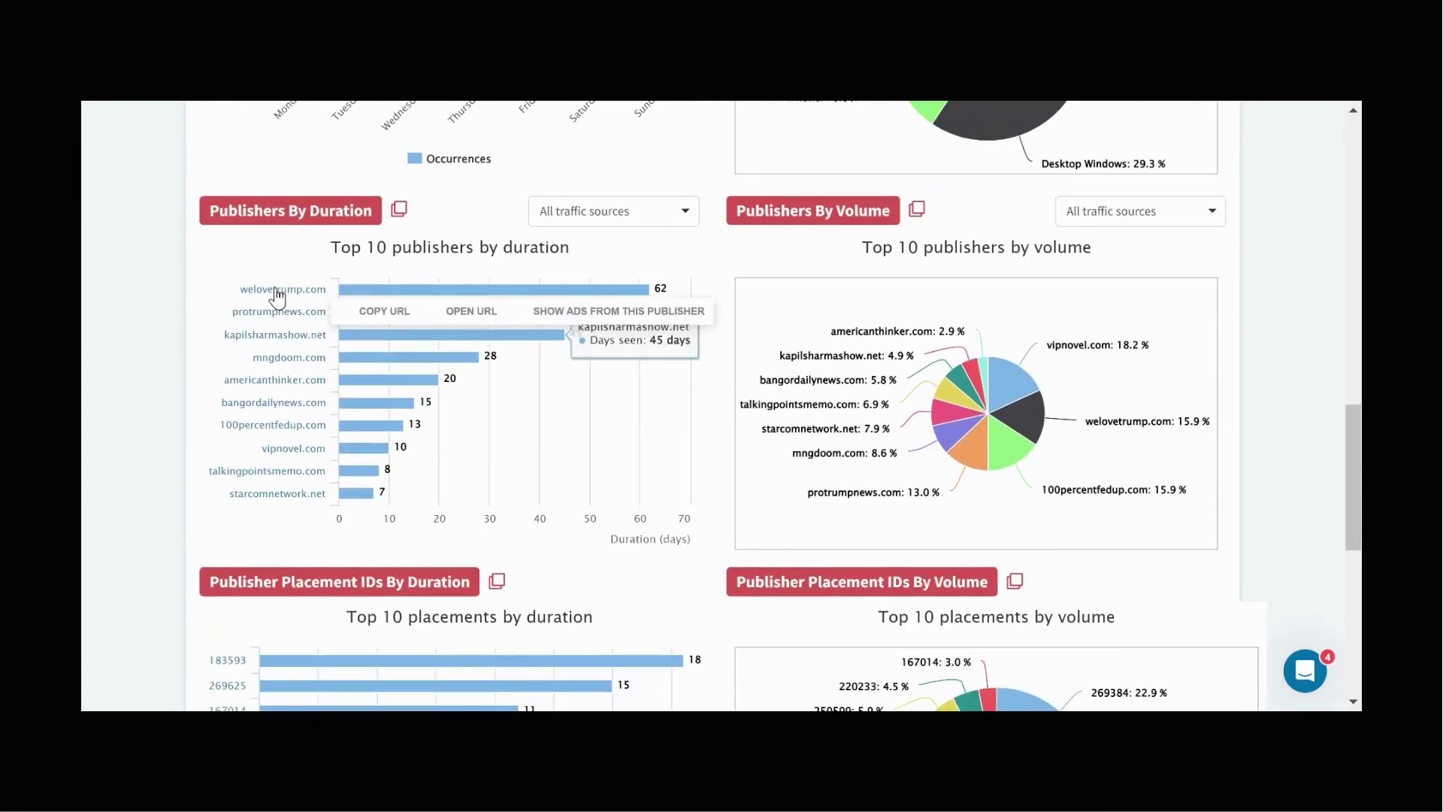
pyautogui.scroll(-1, 643, 497)
pyautogui.moveTo(587, 561)
pyautogui.scroll(-3, 641, 475)
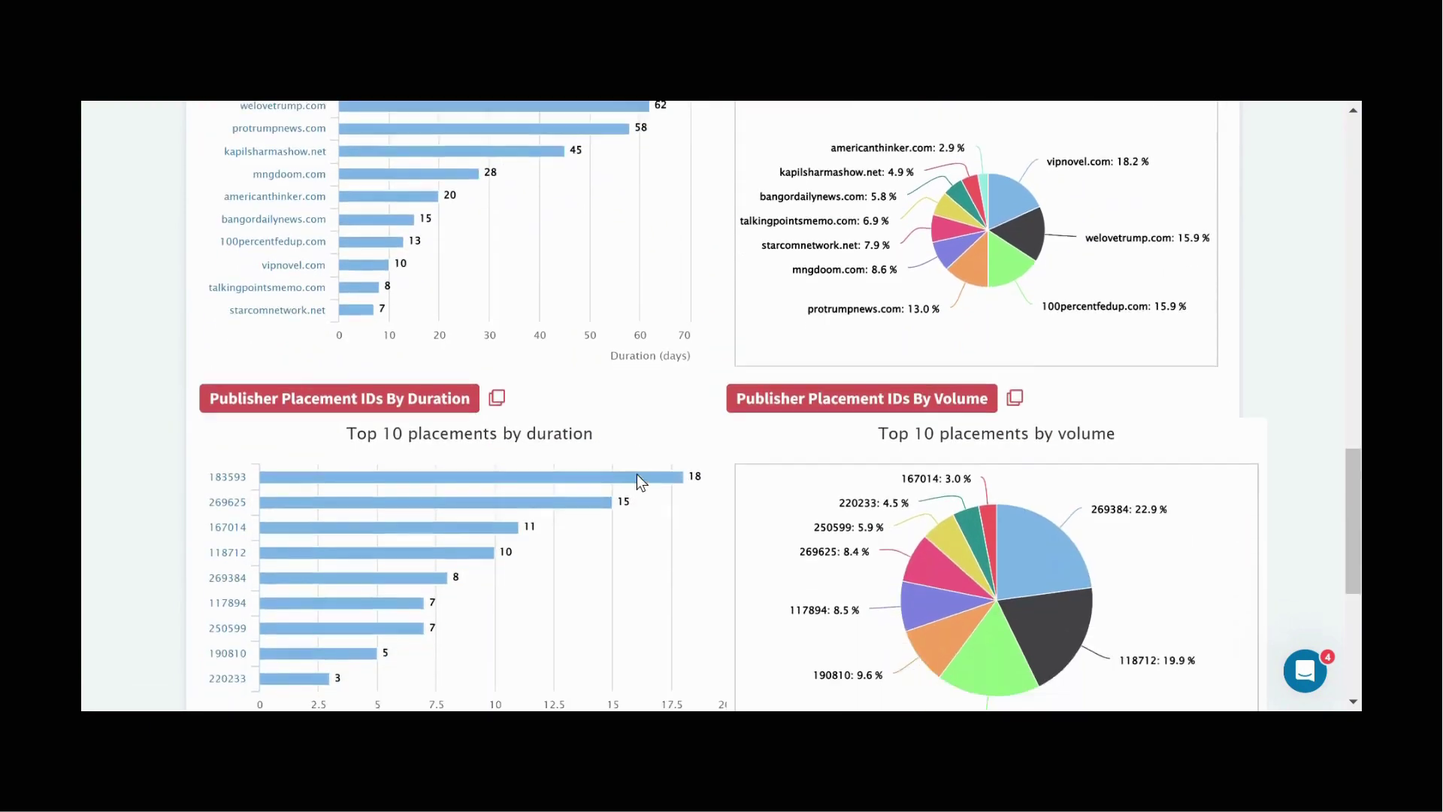
pyautogui.scroll(-2, 638, 475)
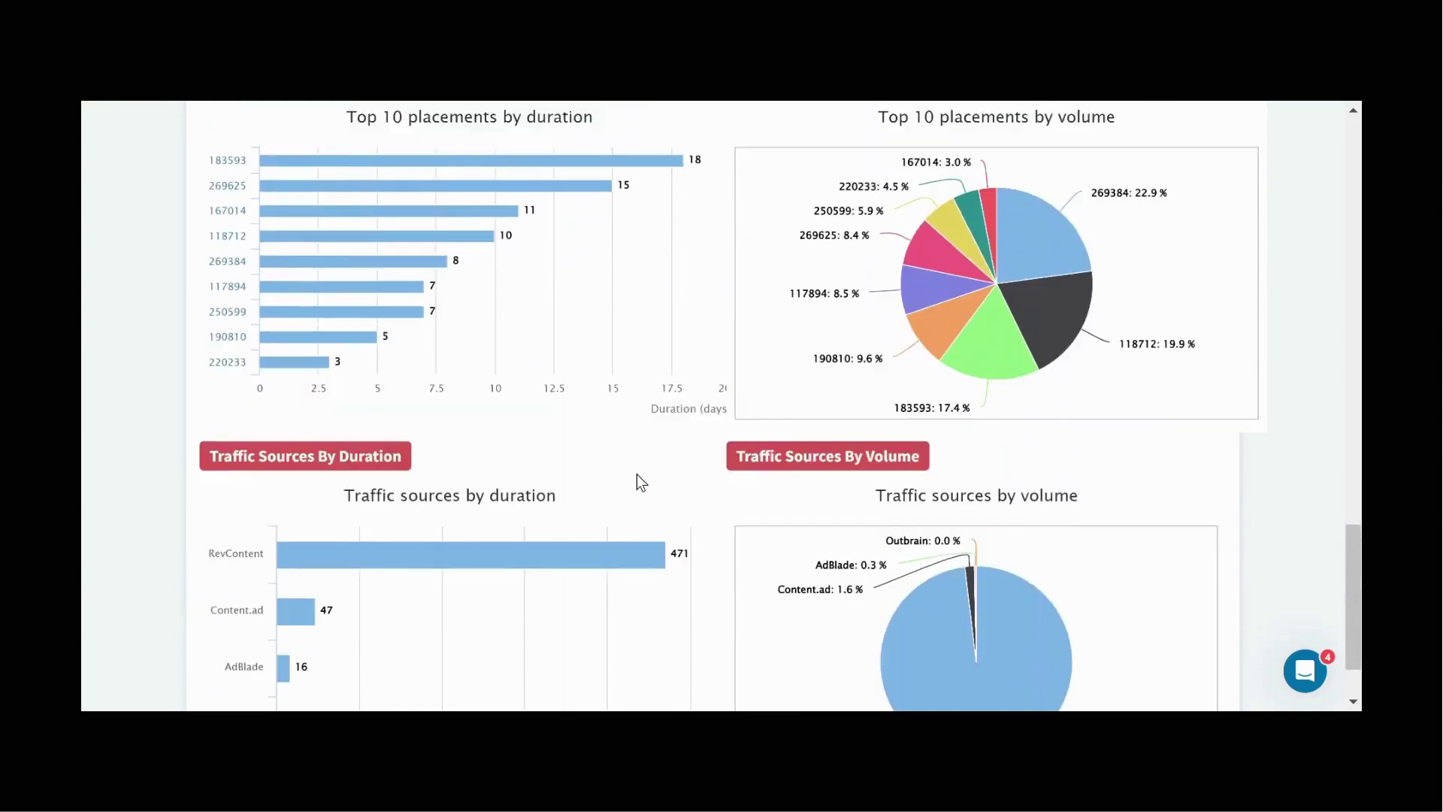
pyautogui.scroll(2, 638, 475)
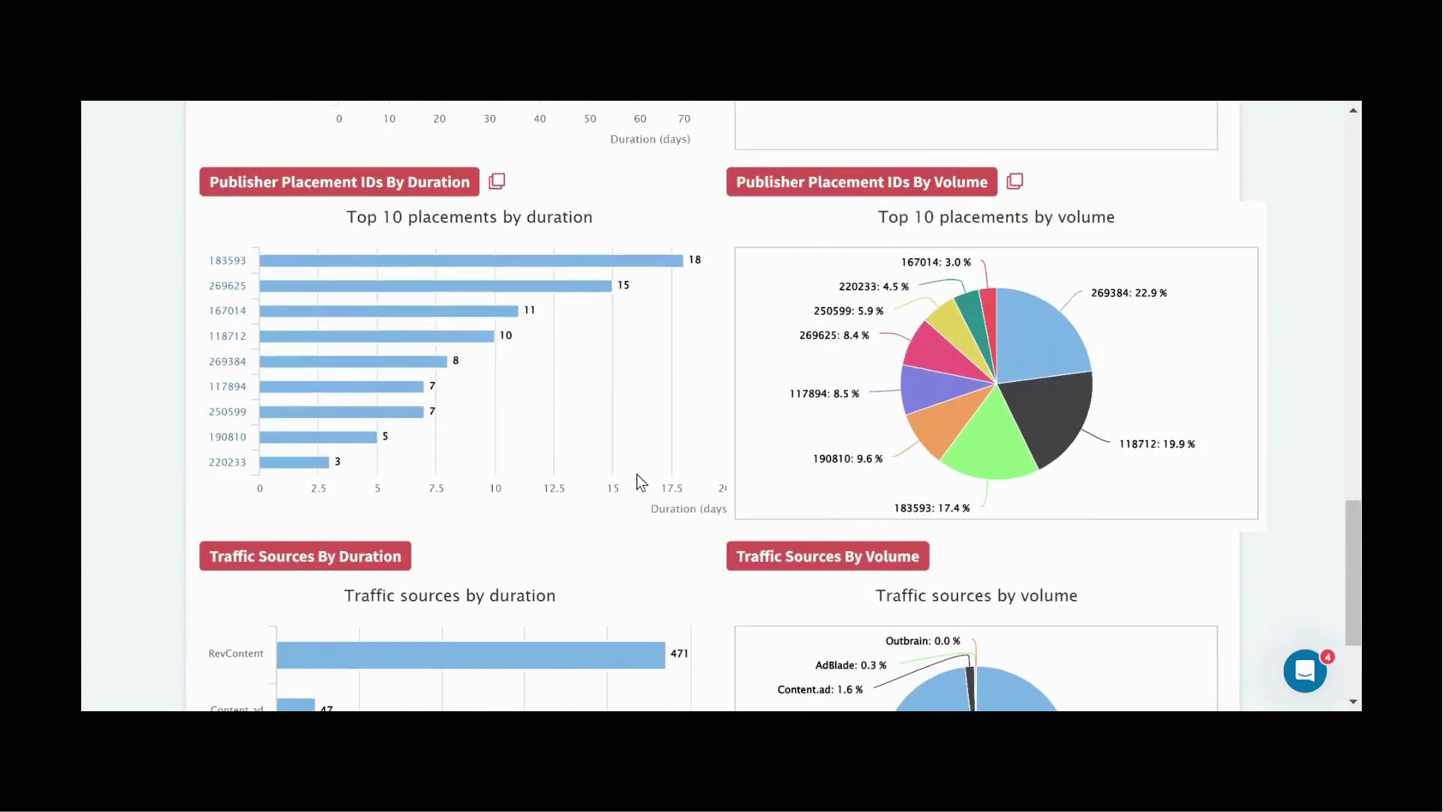
pyautogui.scroll(-1, 637, 475)
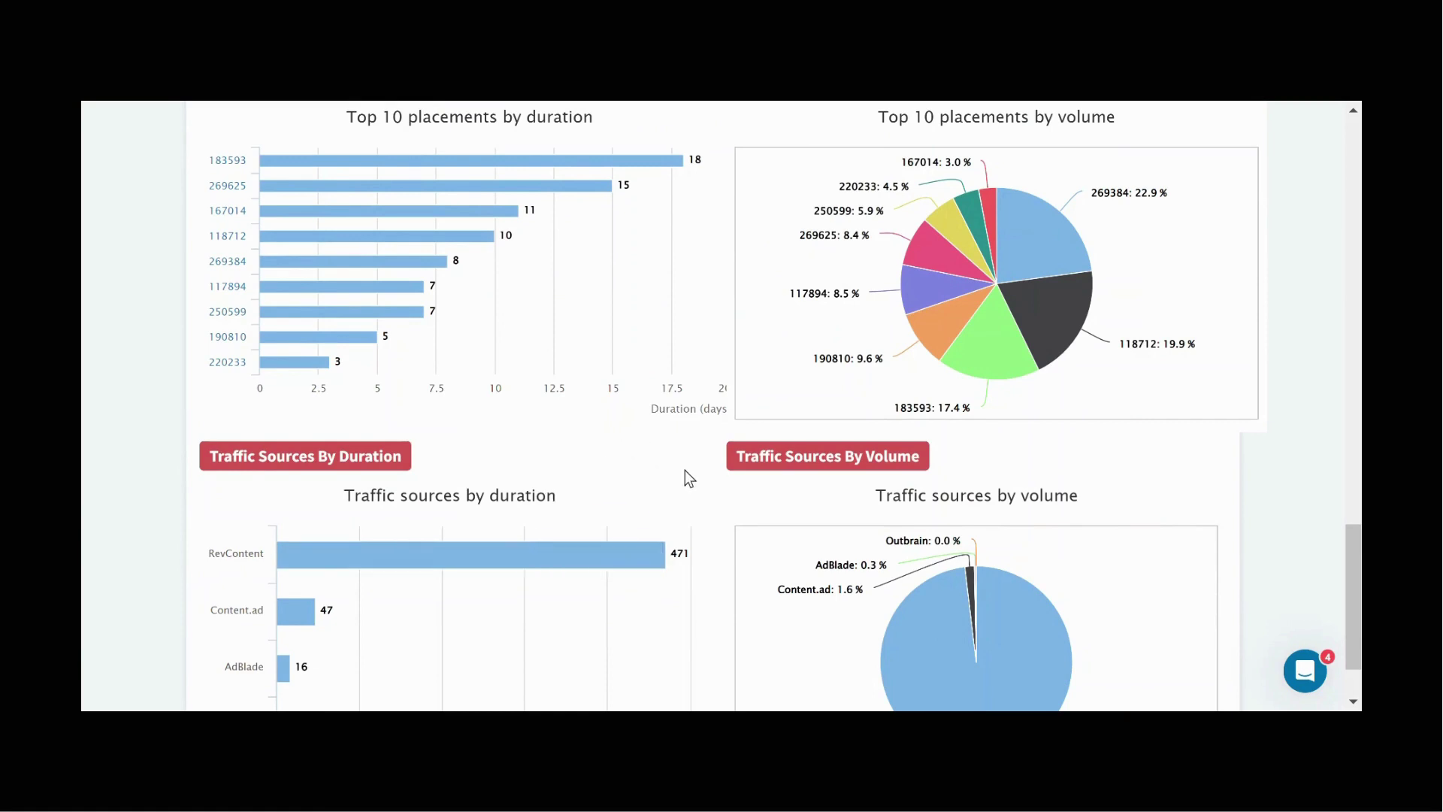
pyautogui.scroll(6, 705, 460)
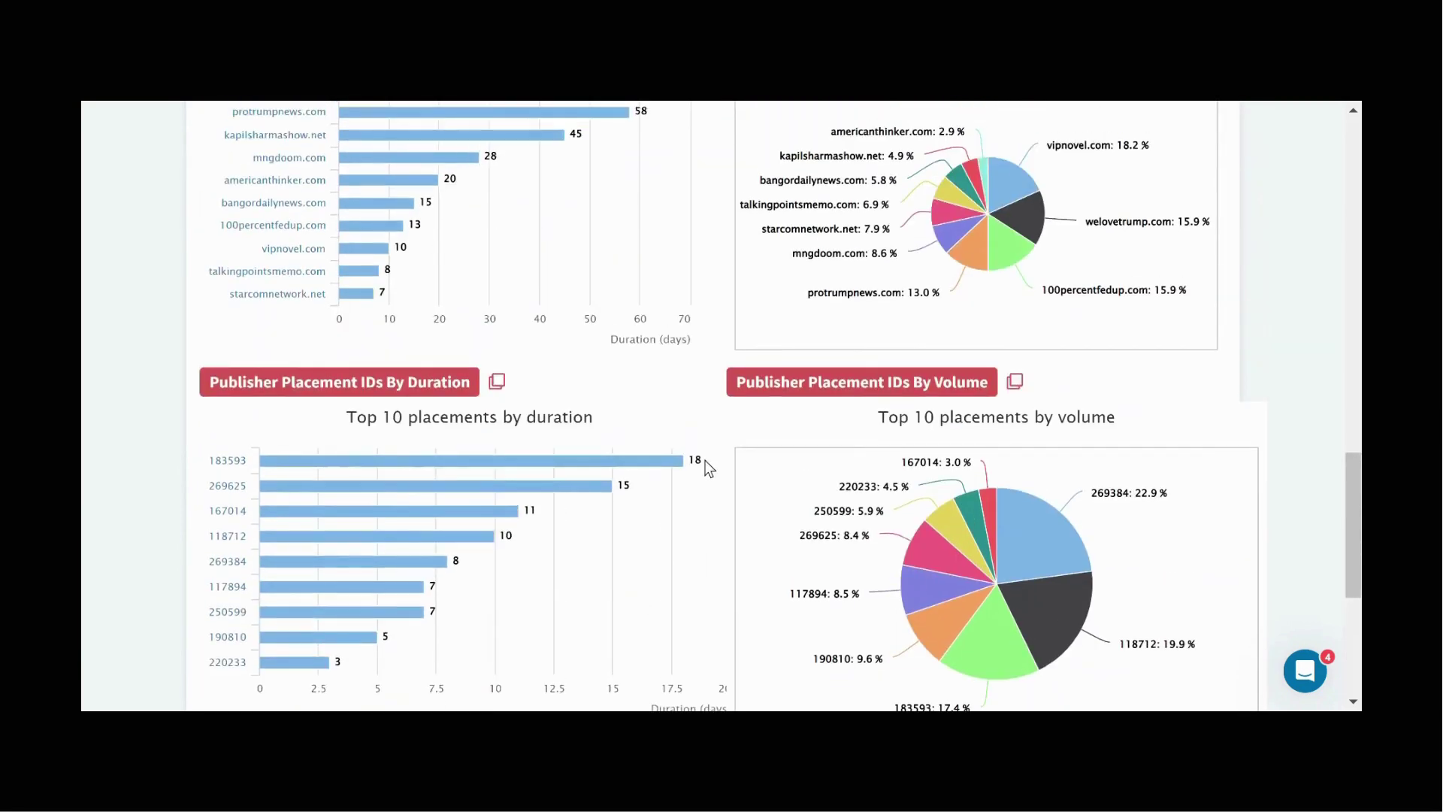
pyautogui.scroll(3, 705, 461)
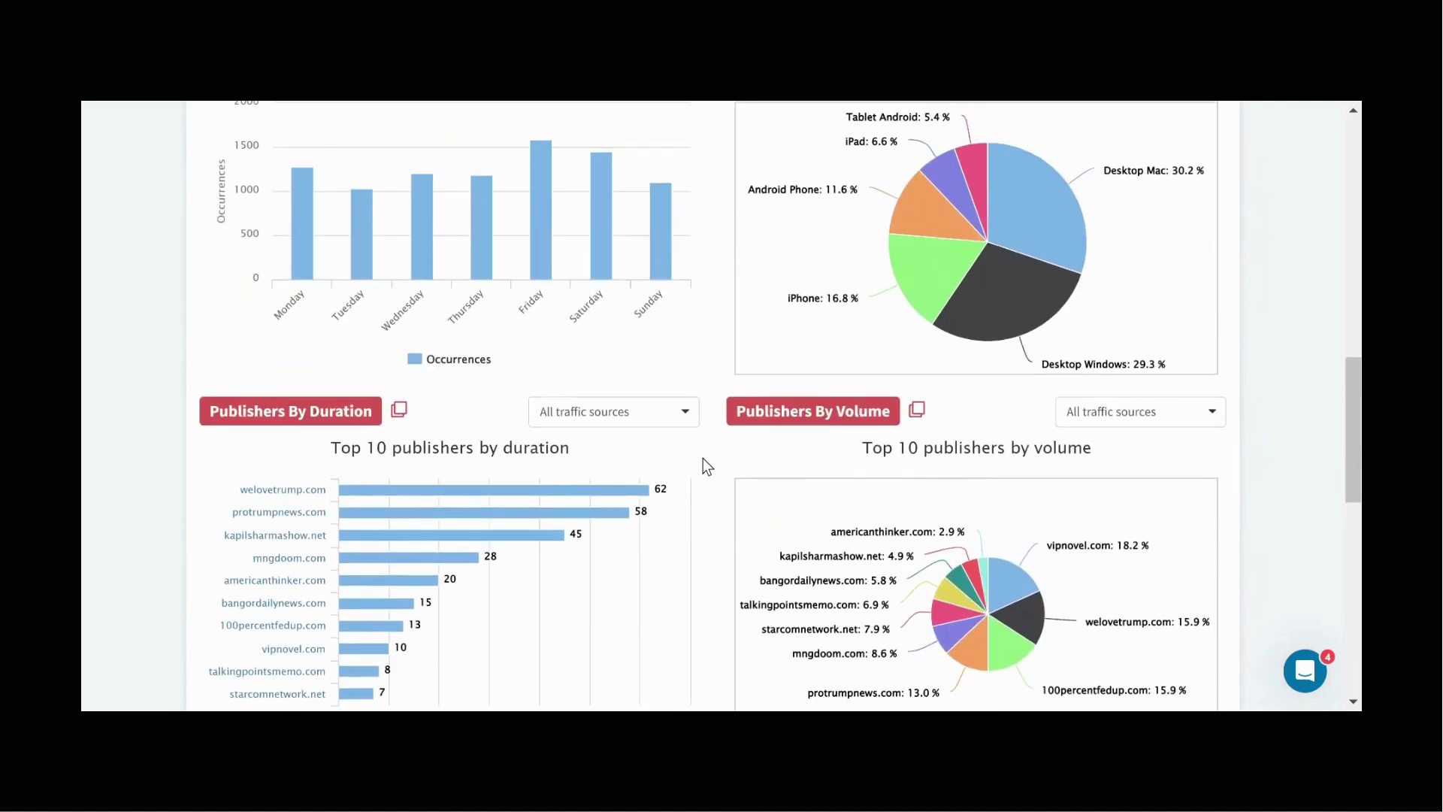
pyautogui.scroll(3, 703, 459)
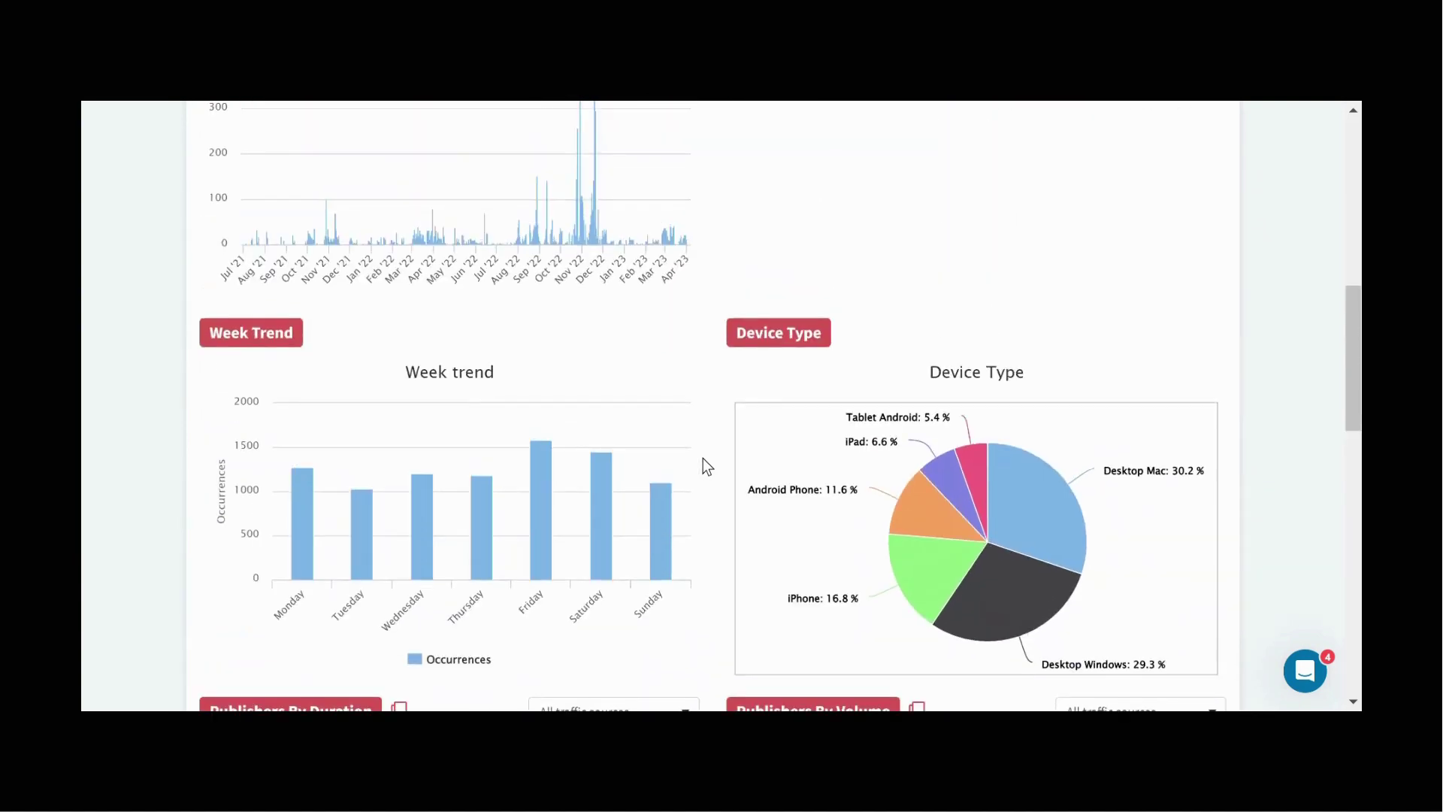
pyautogui.scroll(5, 702, 459)
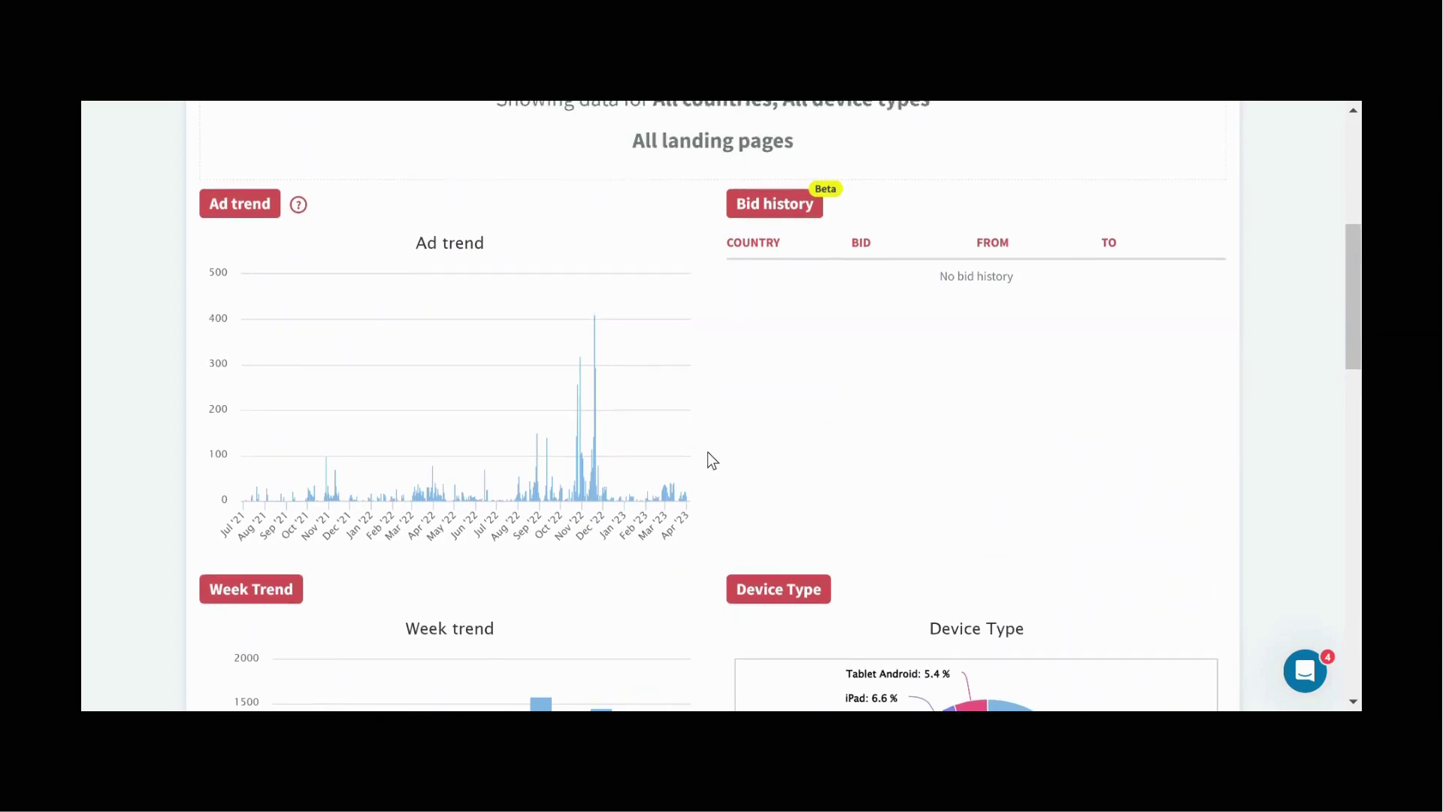
pyautogui.scroll(4, 700, 456)
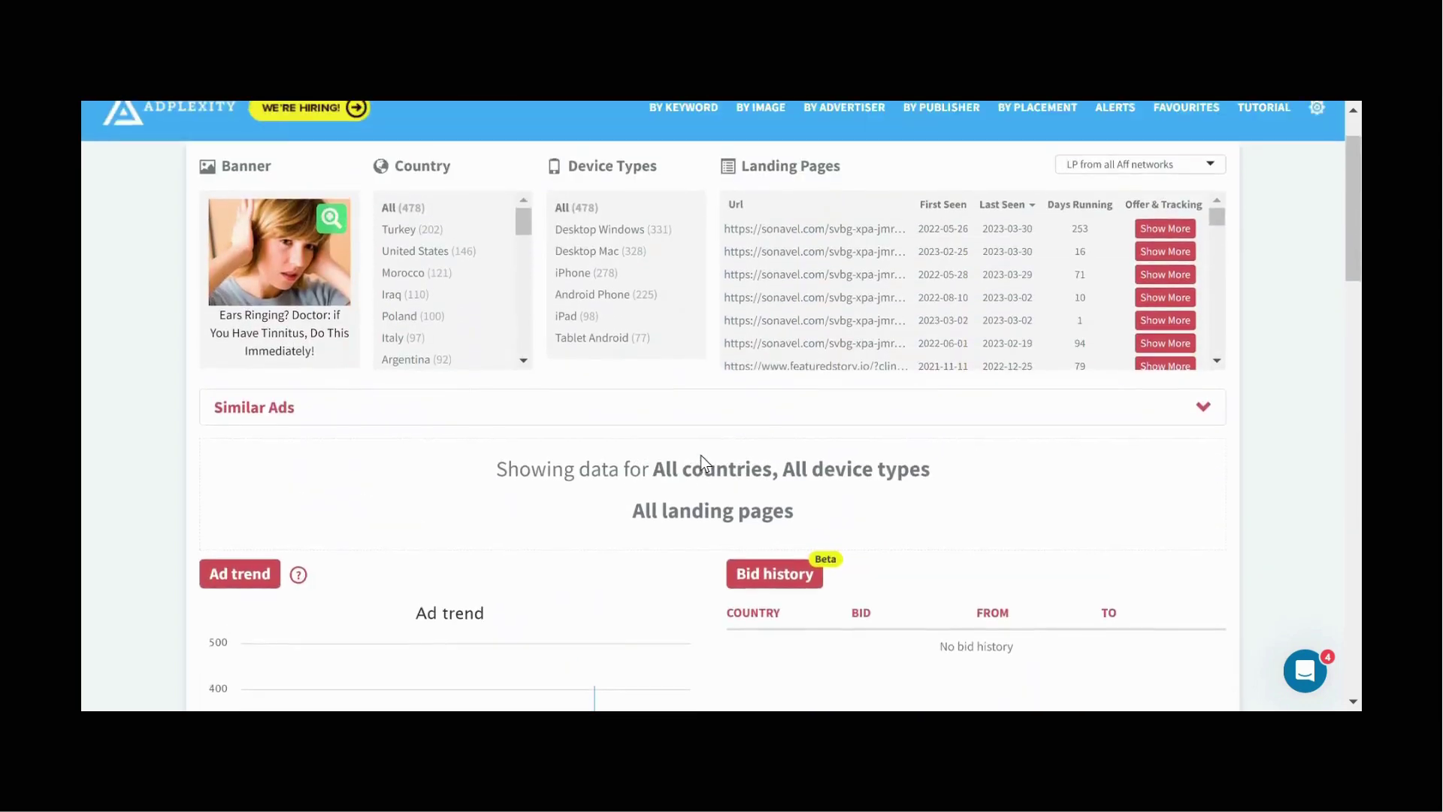